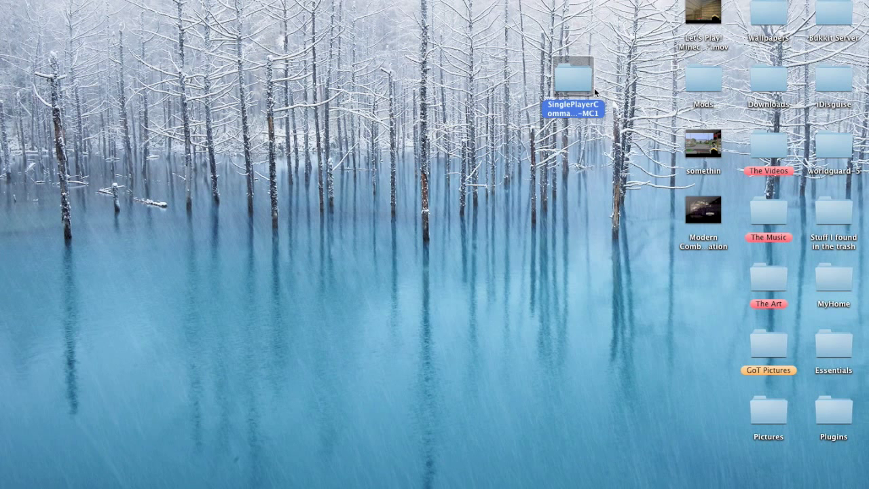
Move the SinglePlayerCommands-MC1 folder higher up on the desktop and check its contents
double_click(716, 78)
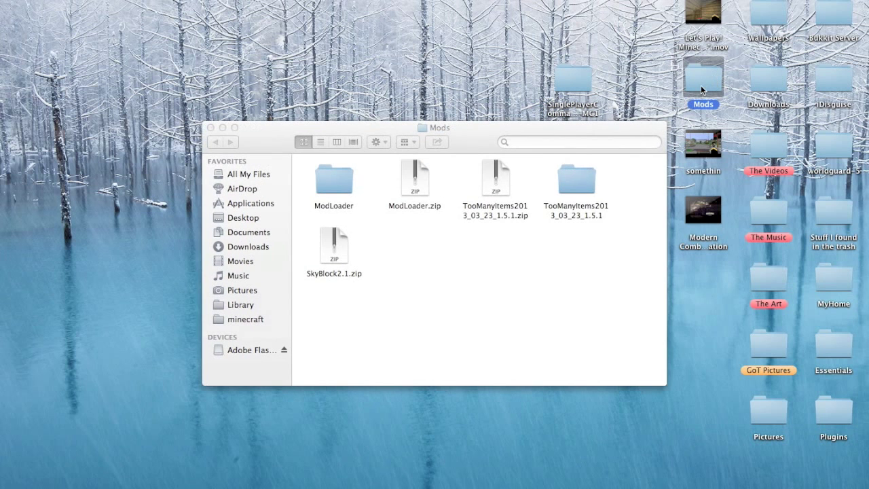
click(211, 127)
drag(576, 92, 578, 27)
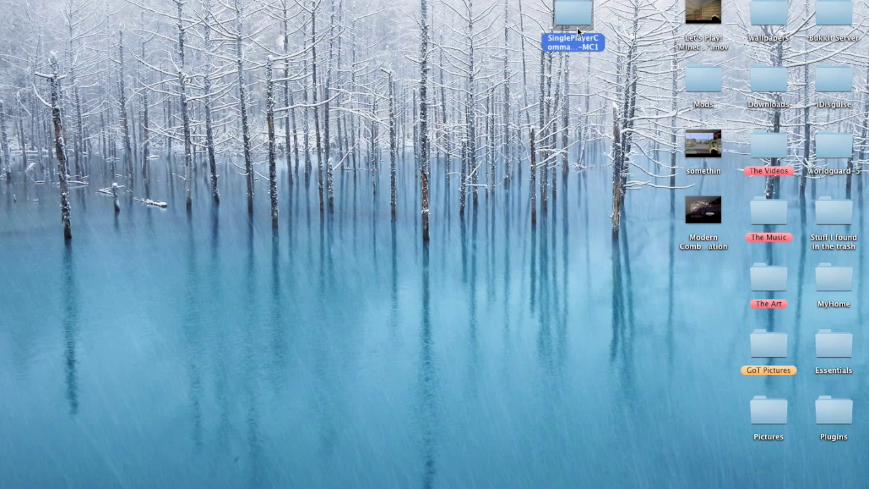
double_click(578, 27)
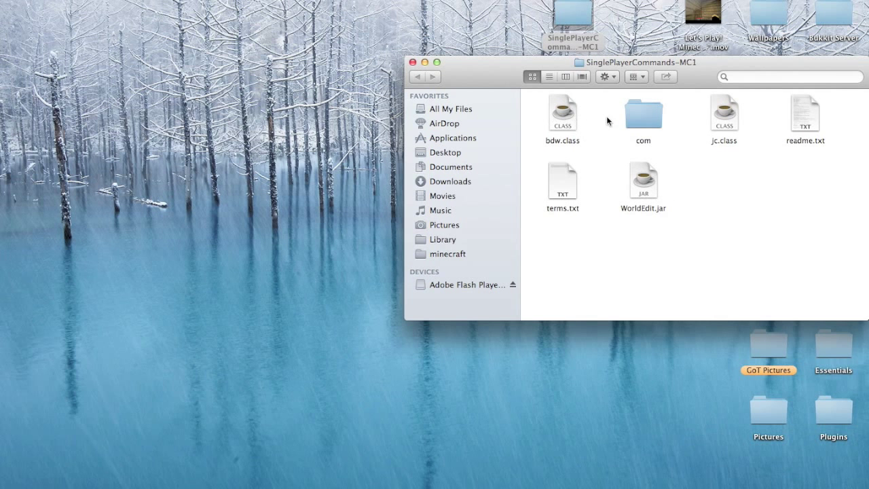
click(412, 63)
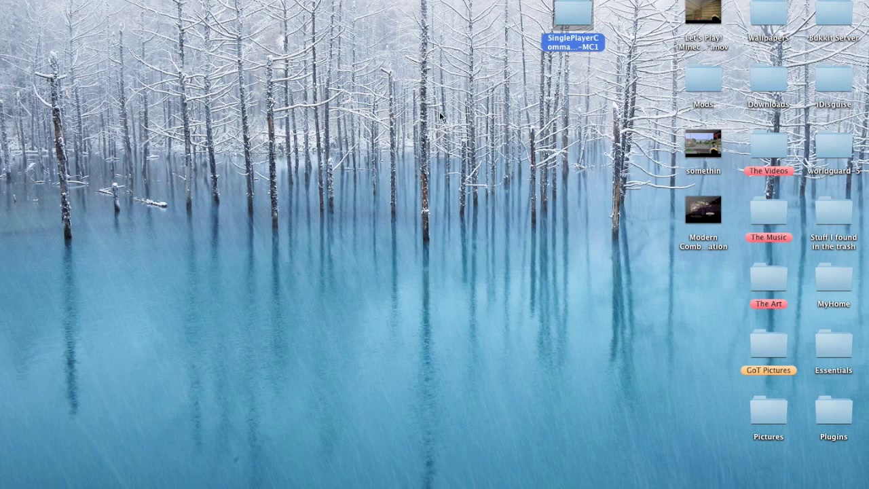
Restore the minimized Finder window showing All My Files and expand it to full screen
mouse_move(203, 486)
click(804, 484)
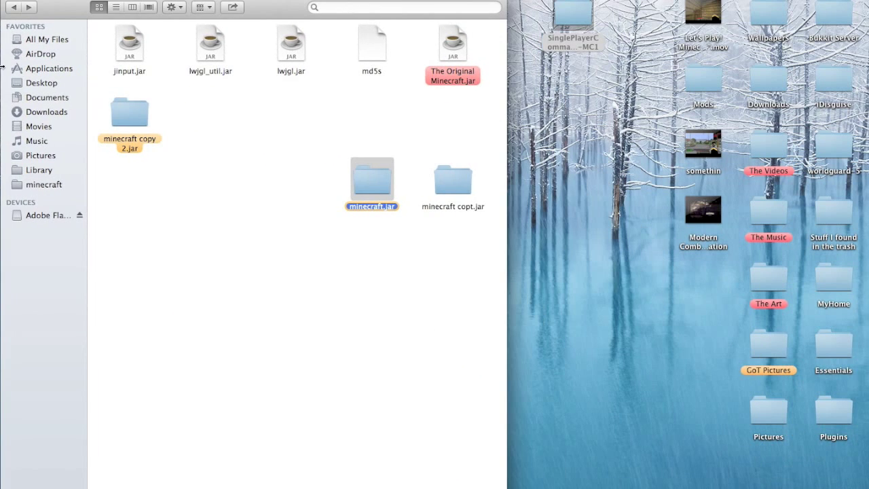
click(24, 83)
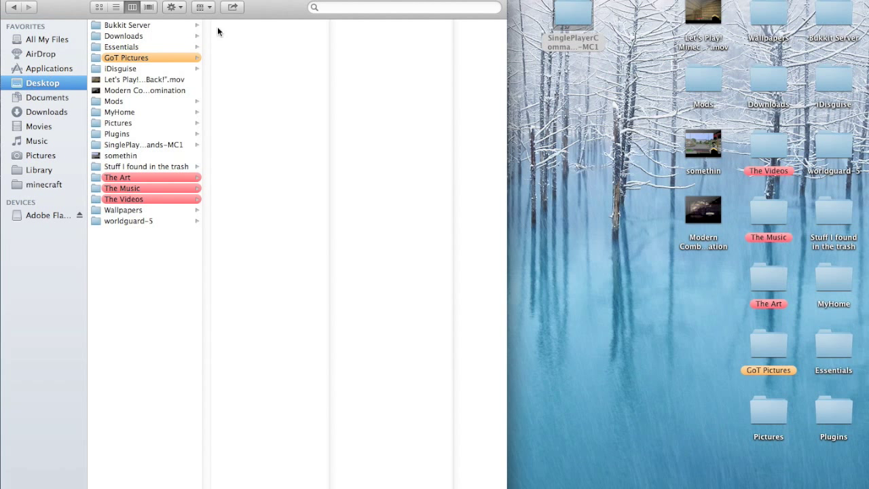
click(18, 42)
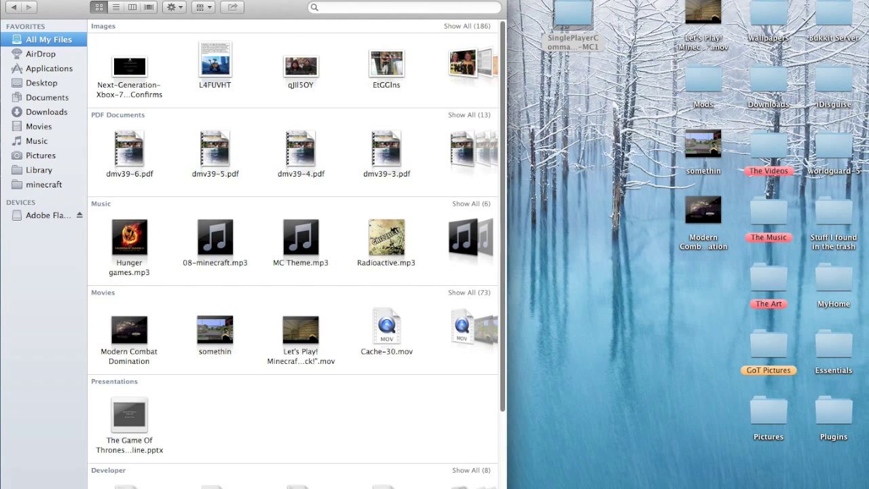
key(ctrl+super+f)
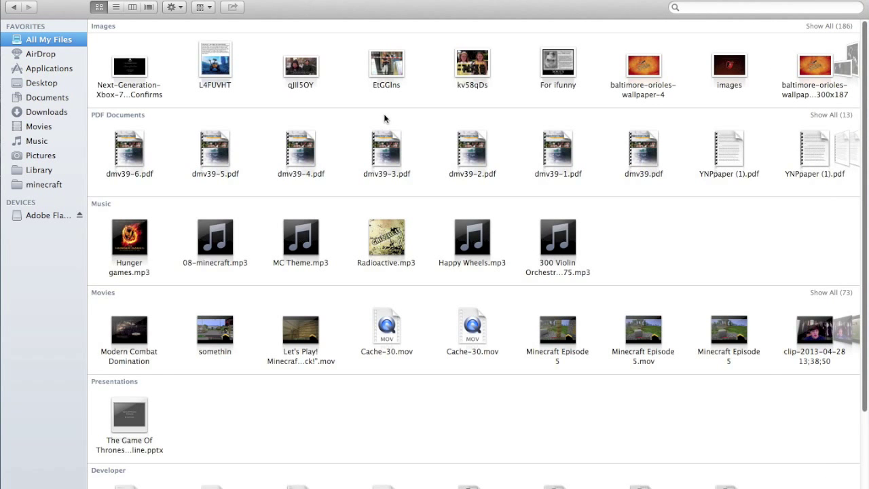
click(180, 0)
mouse_move(160, 0)
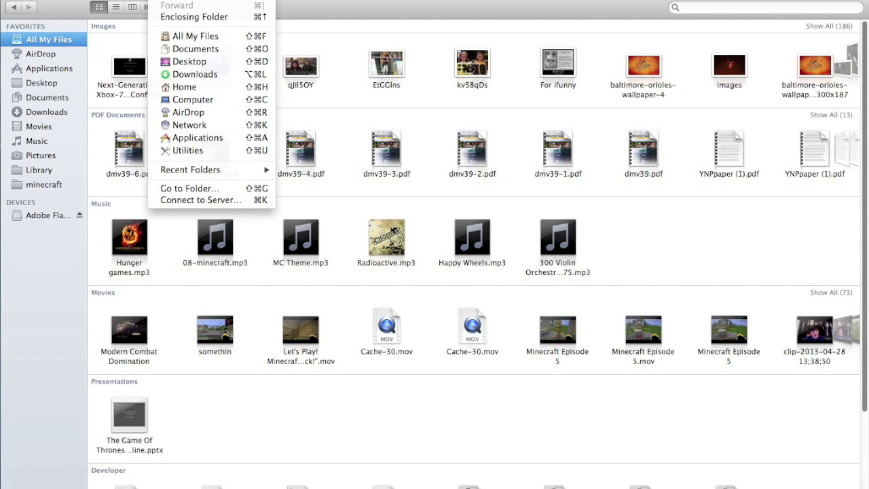
key(alt)
key(alt)
key(Left)
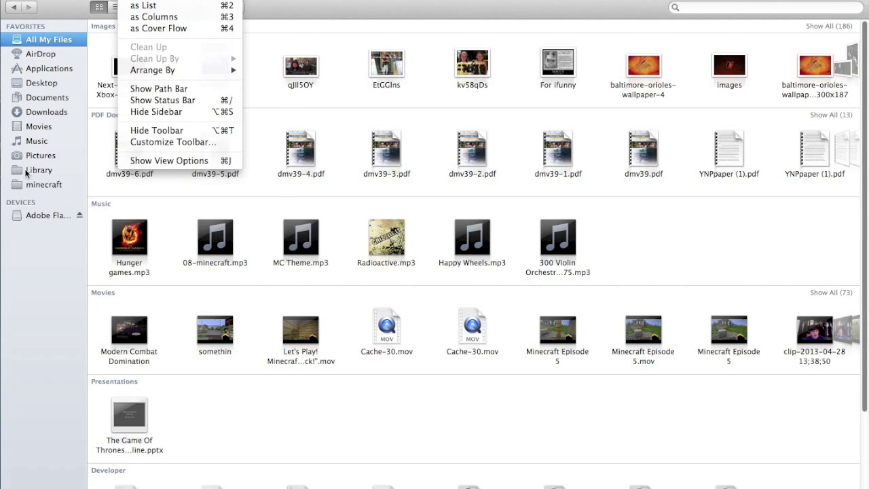
key(Escape)
Open the bin folder inside Library > Application Support > minecraft, showing the items as icons
click(27, 170)
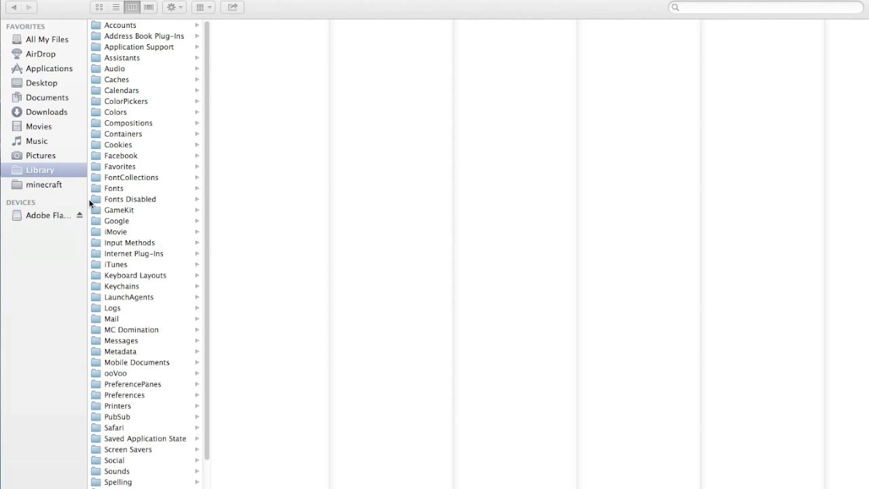
click(126, 47)
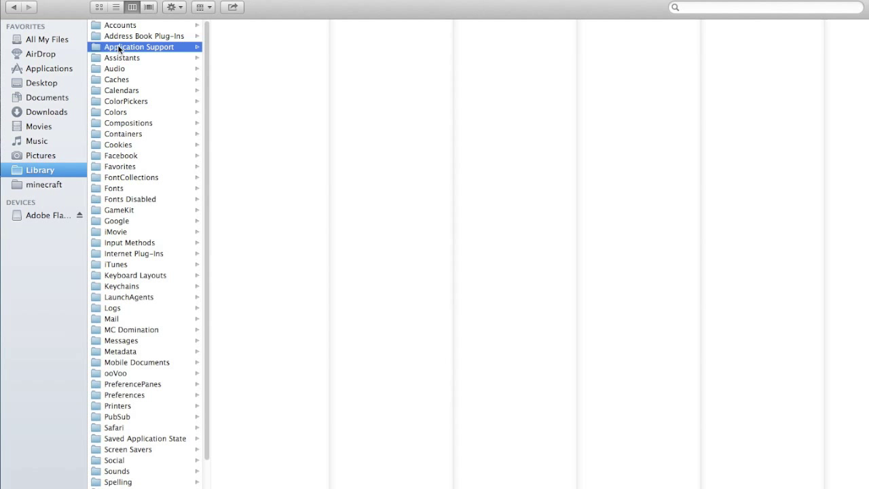
click(98, 7)
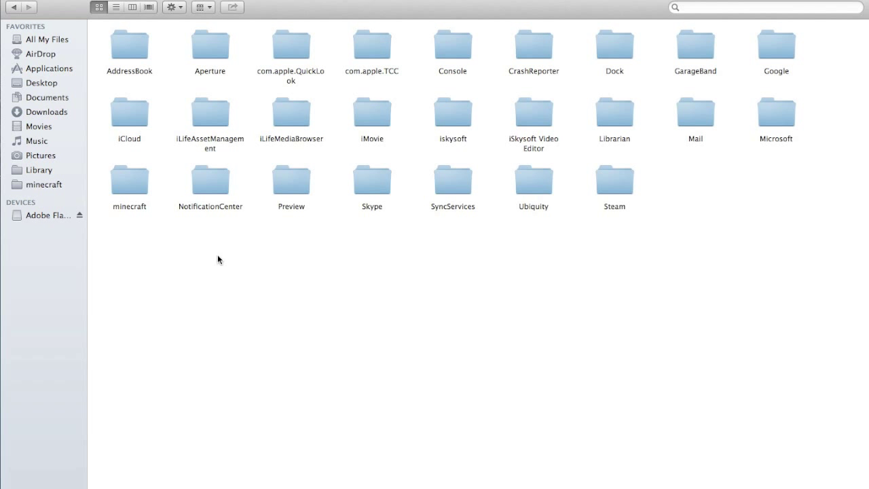
double_click(113, 175)
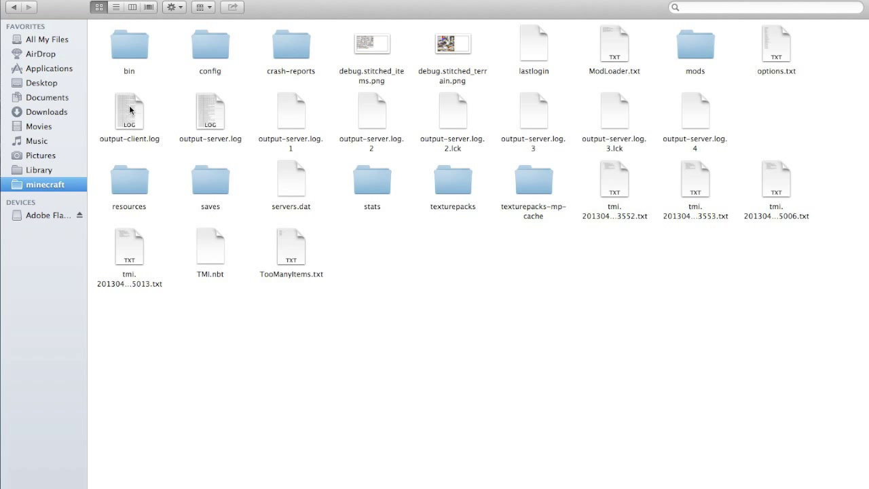
double_click(119, 52)
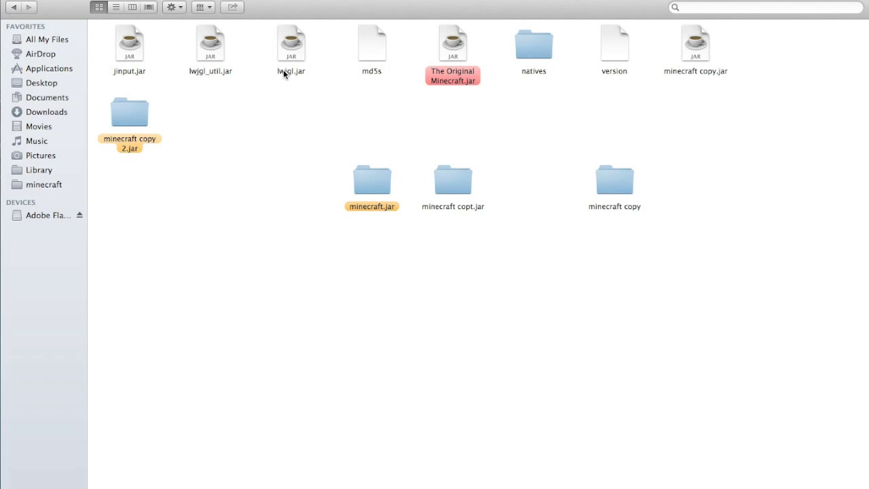
click(17, 6)
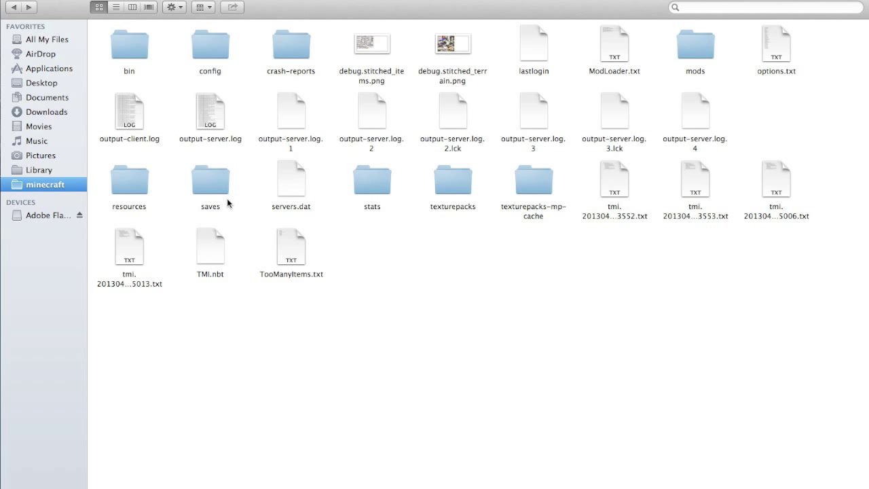
double_click(137, 43)
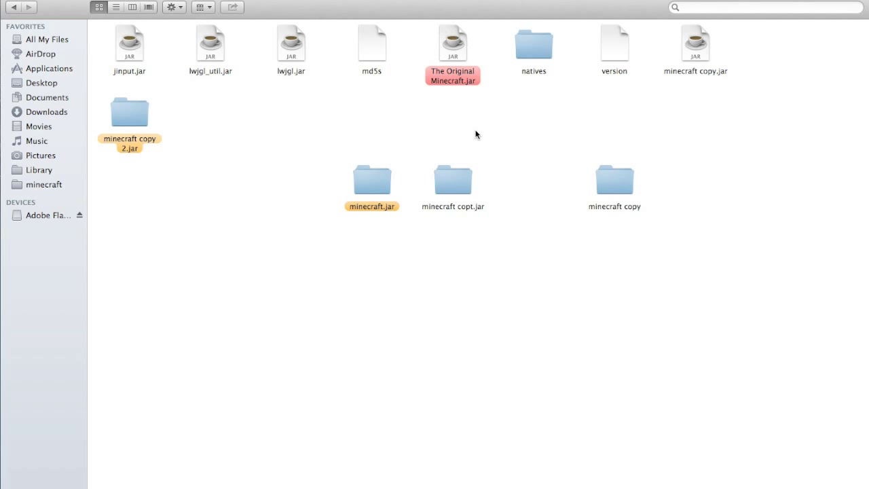
click(618, 48)
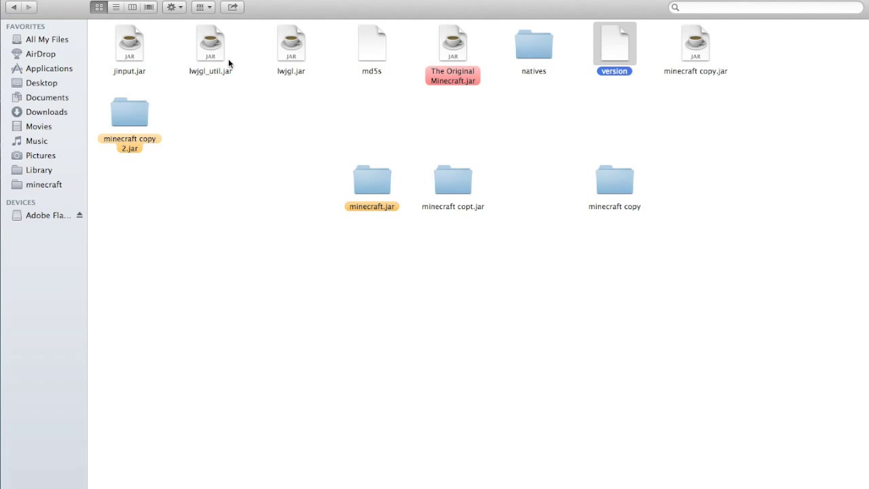
super+click(129, 45)
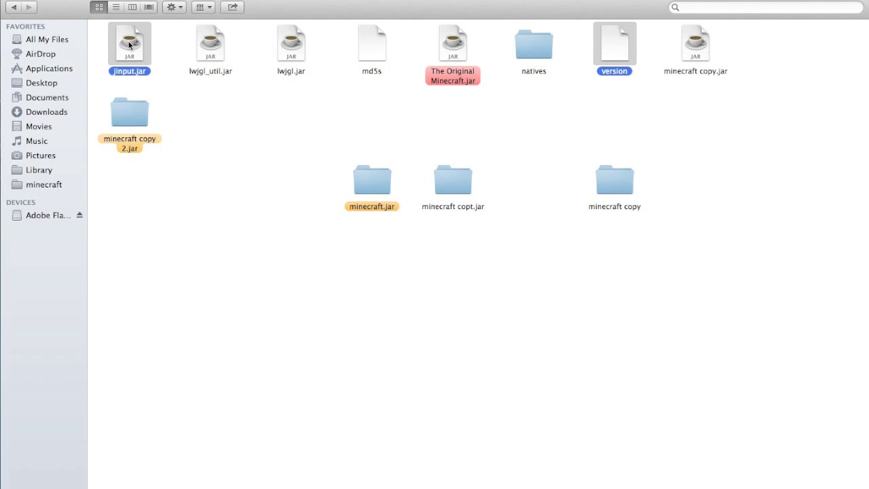
right_click(608, 40)
key(Escape)
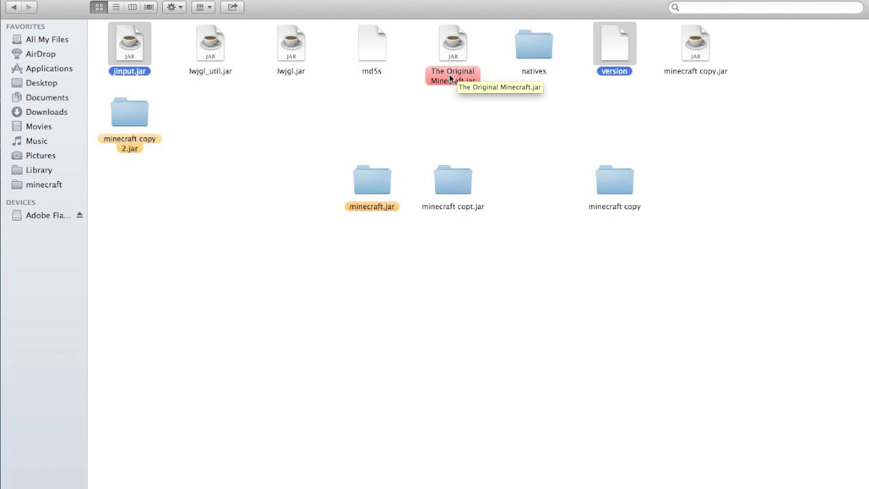
super+click(454, 46)
right_click(453, 43)
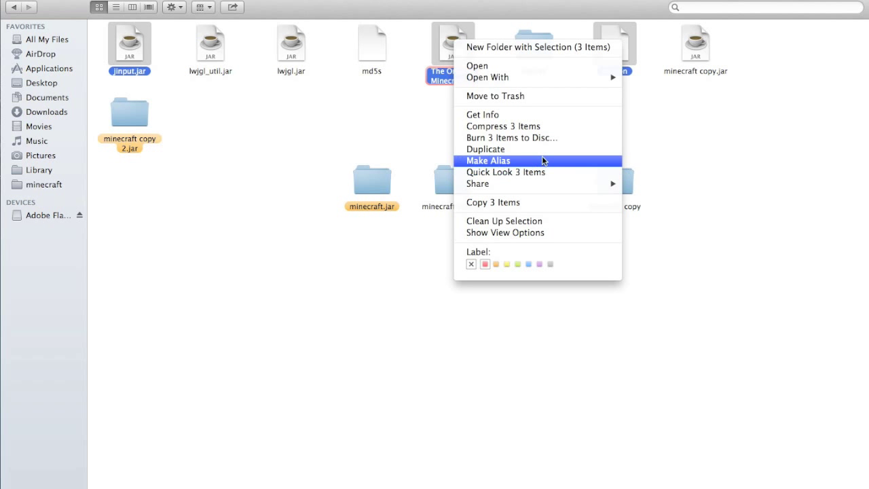
click(425, 140)
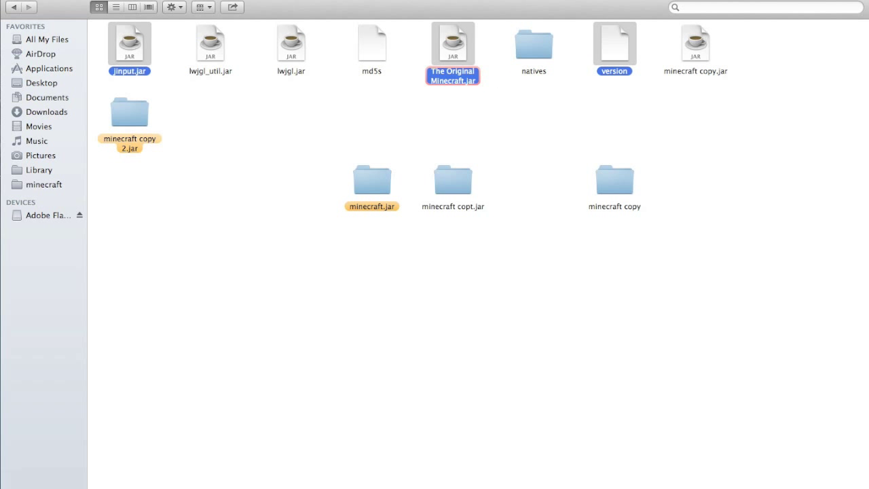
click(619, 86)
mouse_move(680, 49)
mouse_down()
mouse_move(626, 105)
mouse_move(679, 58)
mouse_up()
click(684, 53)
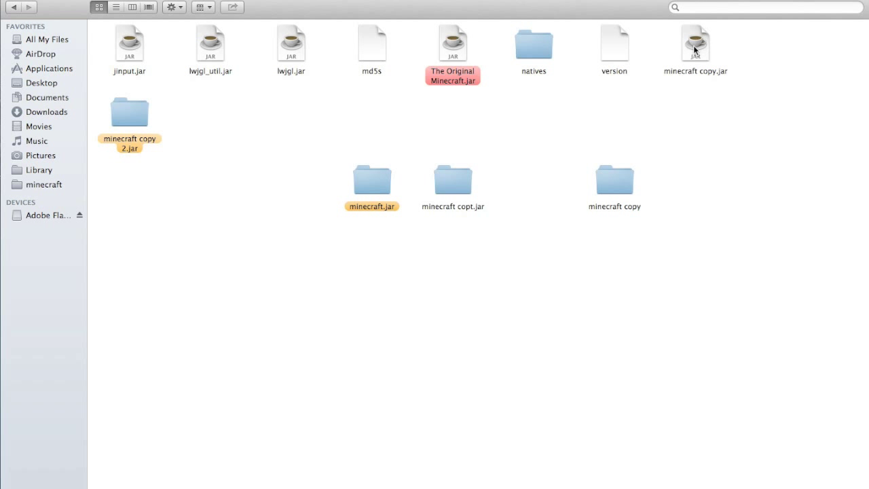
Move the existing minecraft copy folder to the Trash
click(627, 170)
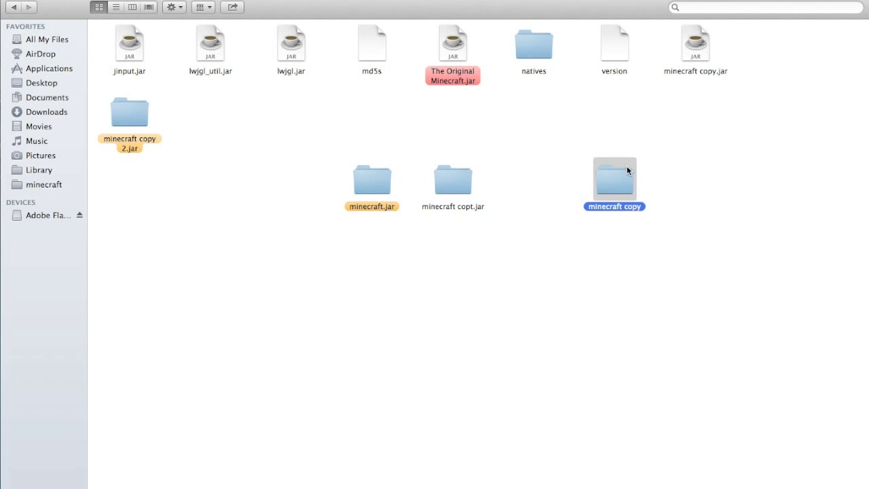
right_click(627, 168)
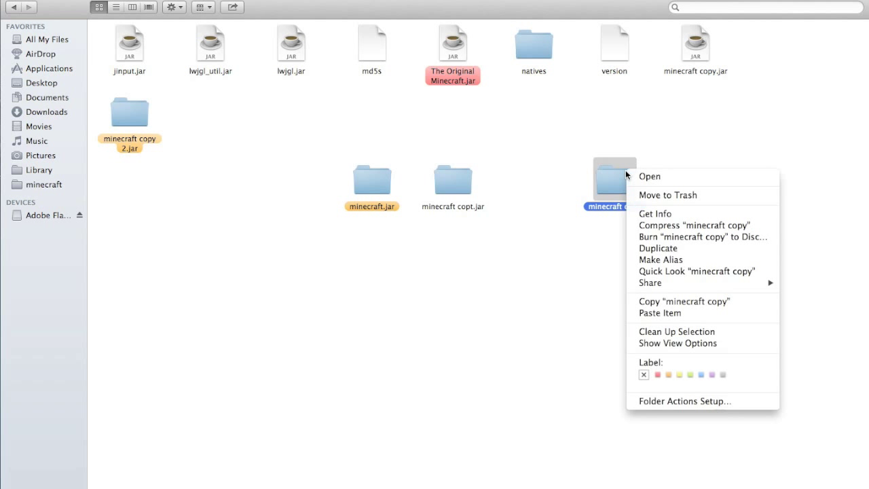
click(672, 196)
Extract minecraft copy.jar with The Unarchiver and place the extracted minecraft copy folder below the archive
right_click(684, 50)
mouse_move(700, 68)
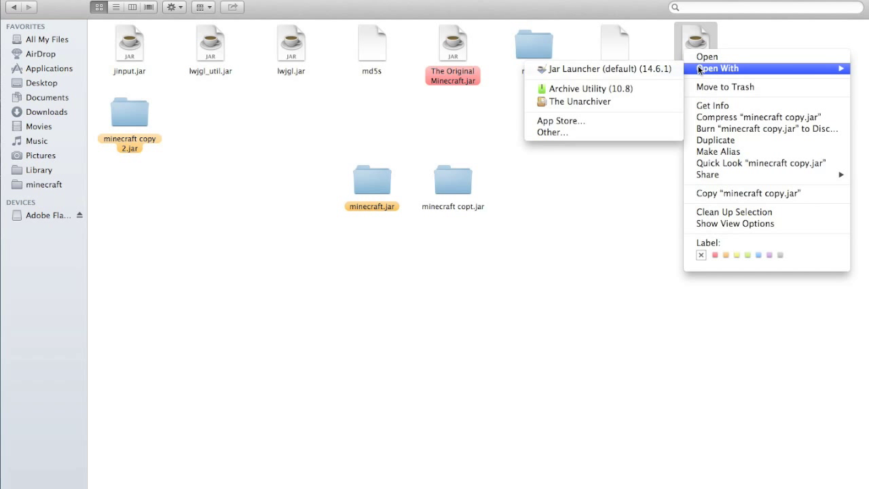
click(634, 102)
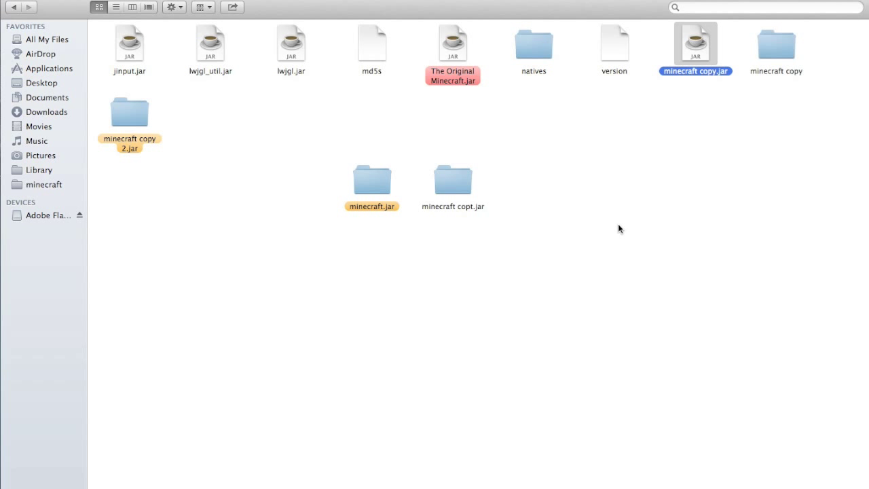
drag(780, 60, 675, 184)
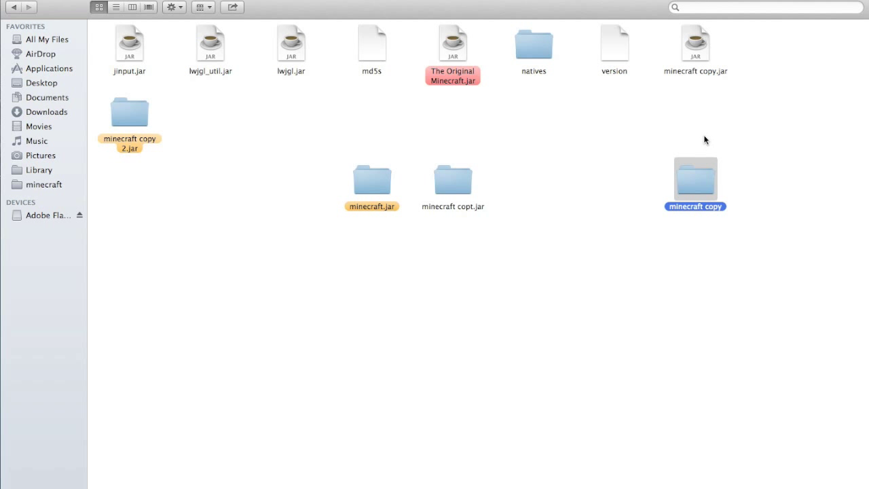
Open the extracted minecraft copy folder and look through its class files
double_click(683, 175)
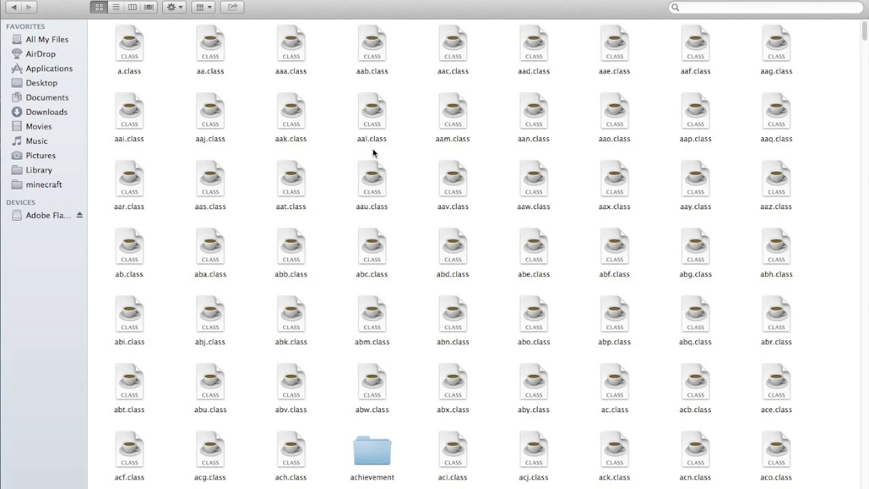
scroll(372, 153, down, 20)
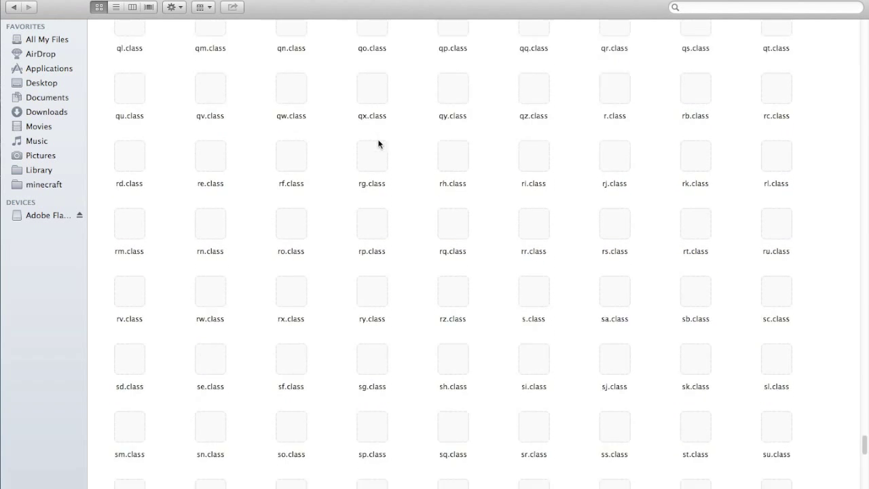
scroll(378, 143, down, 10)
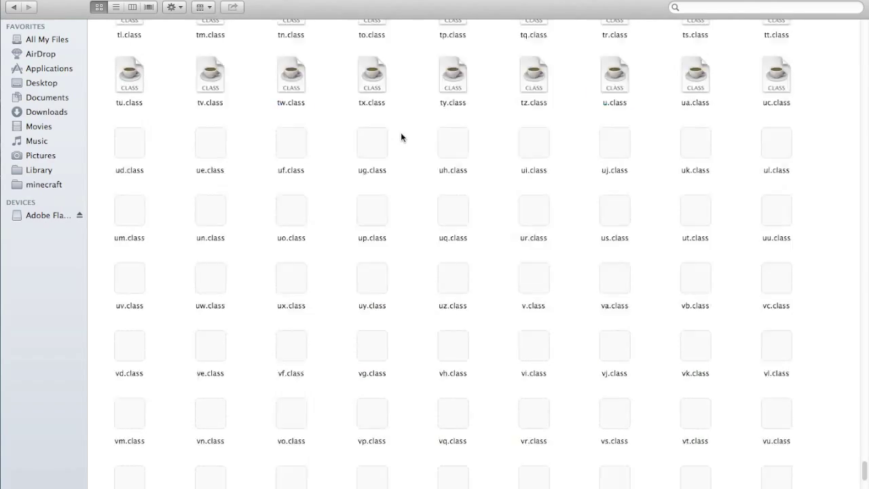
scroll(401, 133, up, 20)
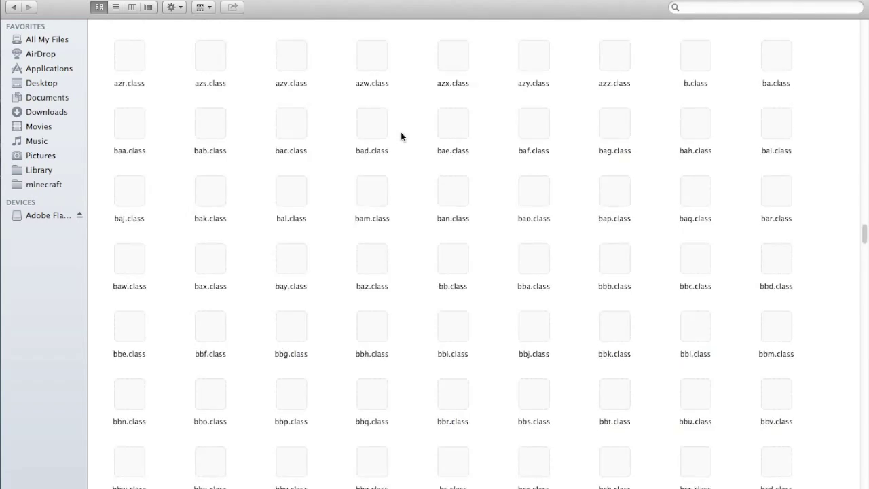
scroll(401, 136, up, 20)
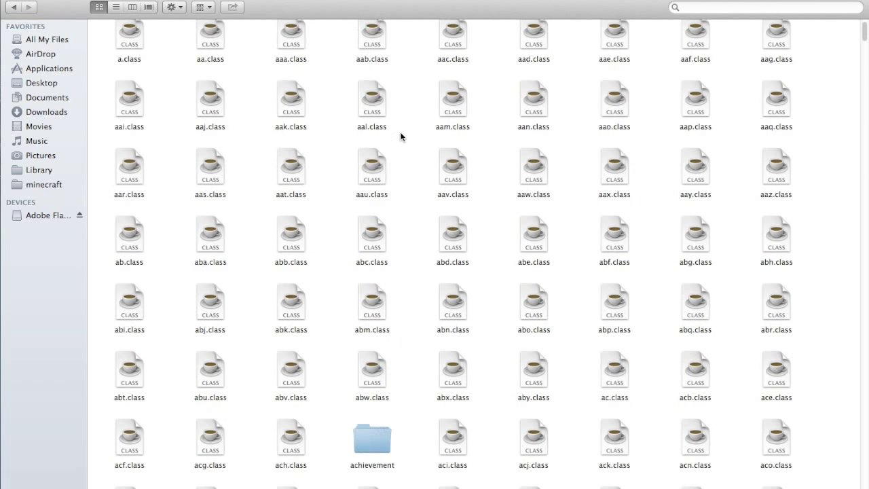
right_click(410, 133)
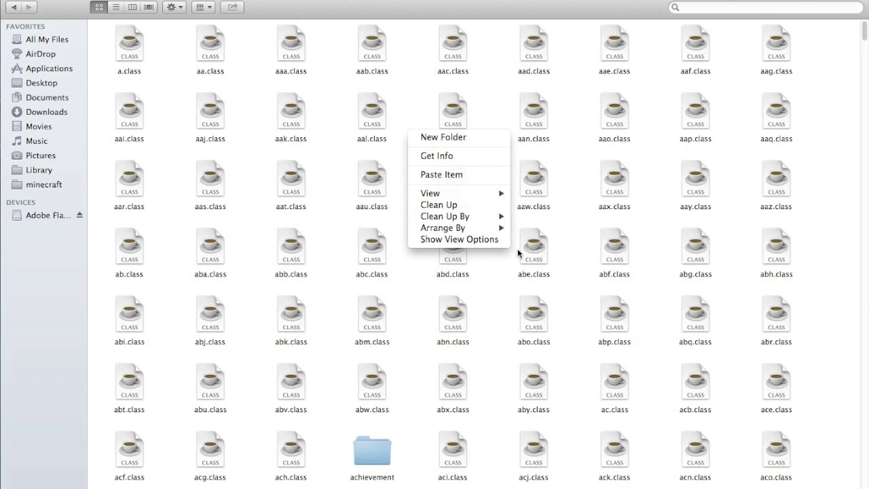
mouse_move(504, 229)
click(577, 154)
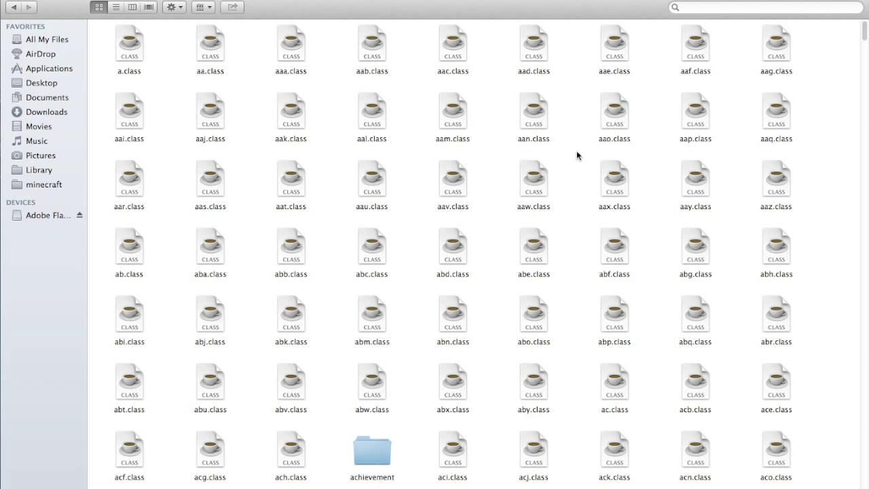
Find the META-INF folder among the class files of the extracted minecraft copy folder and move it to the Trash
scroll(576, 155, down, 20)
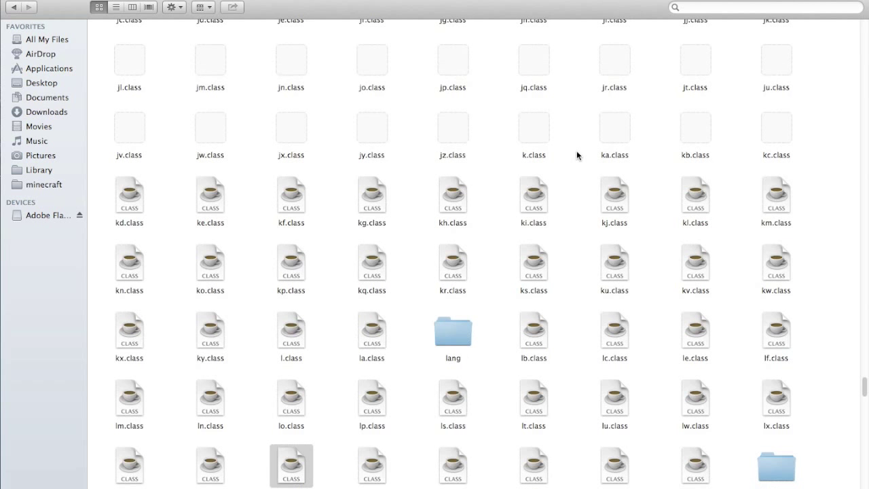
click(781, 473)
right_click(781, 473)
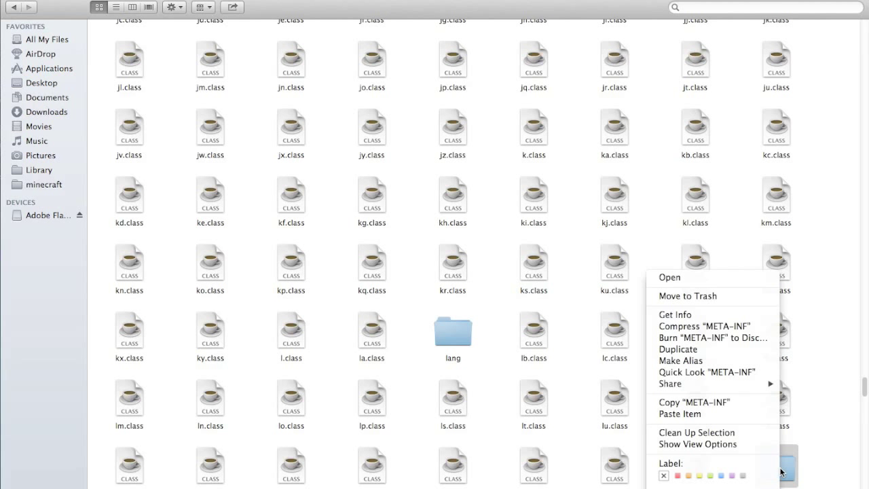
click(711, 297)
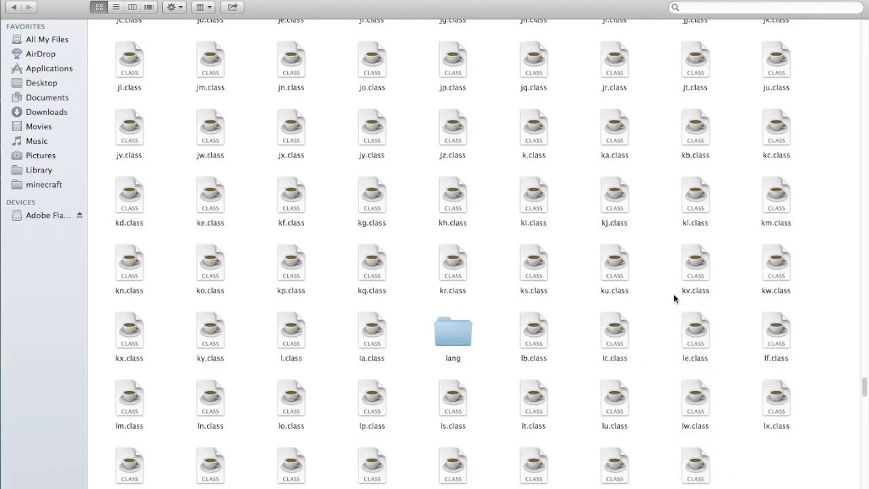
Return to the bin folder, shrink its window to uncover the desktop, and move the SinglePlayerCommands folder beside The Art folder
click(15, 8)
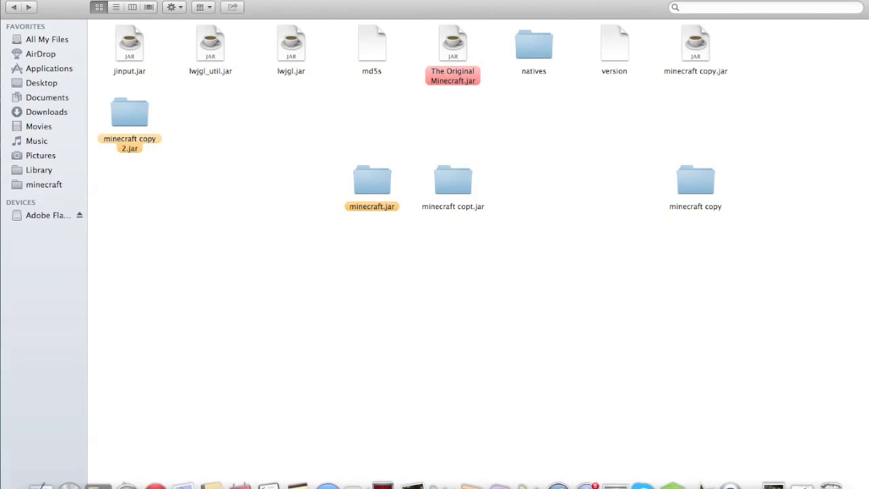
drag(868, 271, 374, 272)
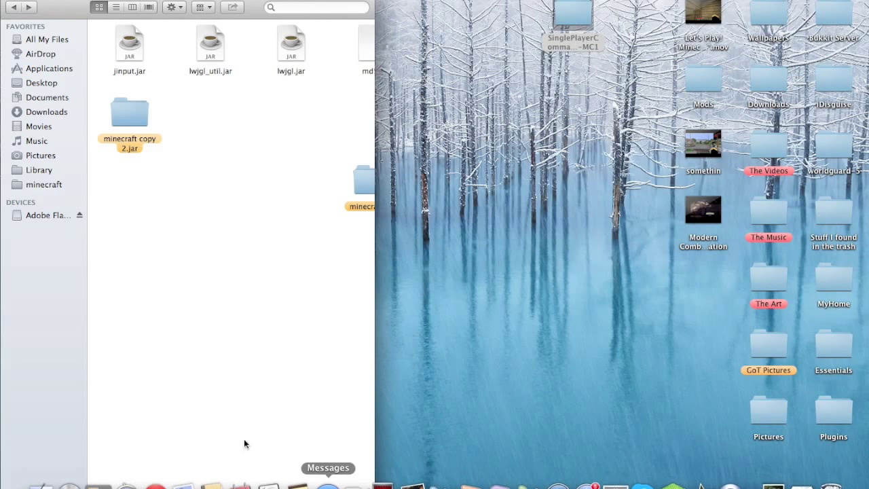
drag(233, 287, 132, 291)
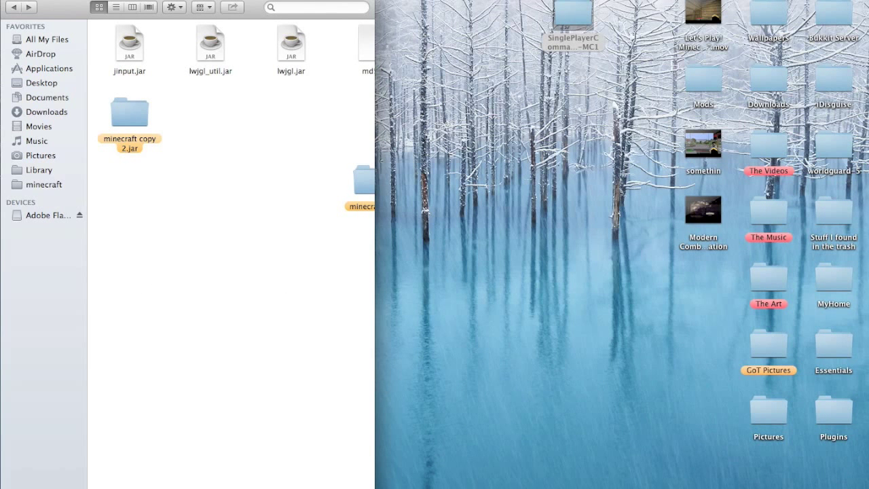
drag(375, 272, 503, 292)
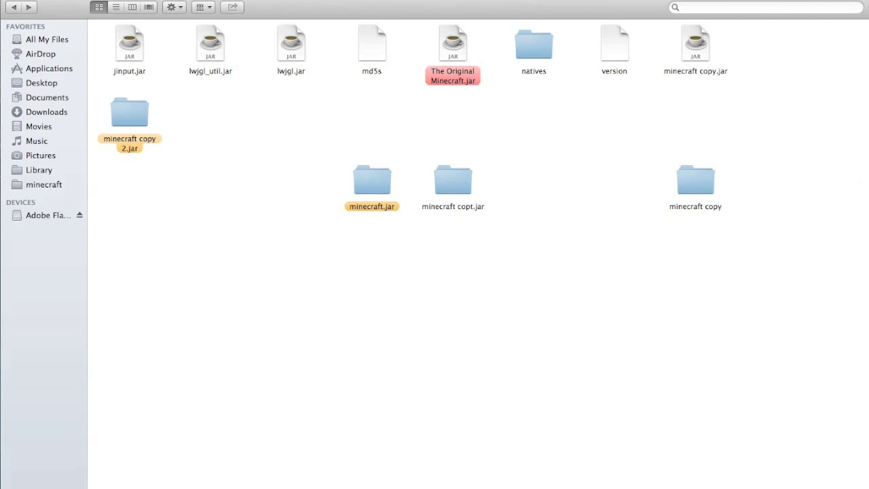
click(35, 2)
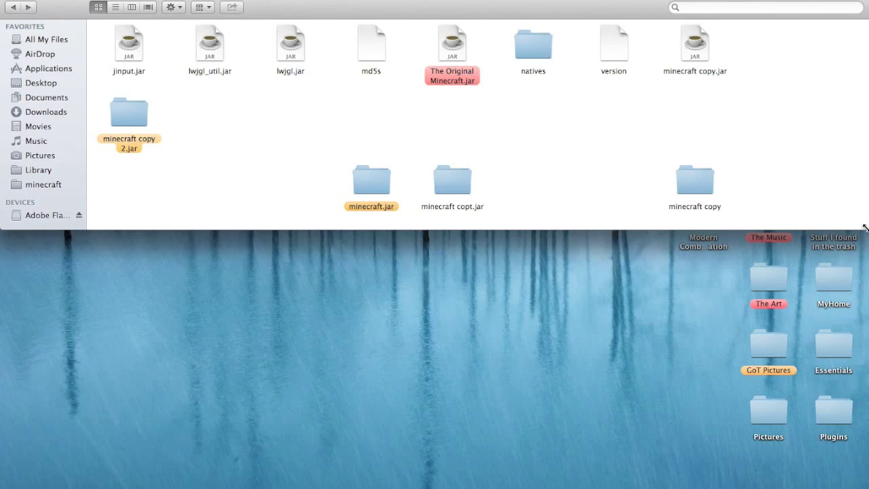
drag(865, 229, 632, 385)
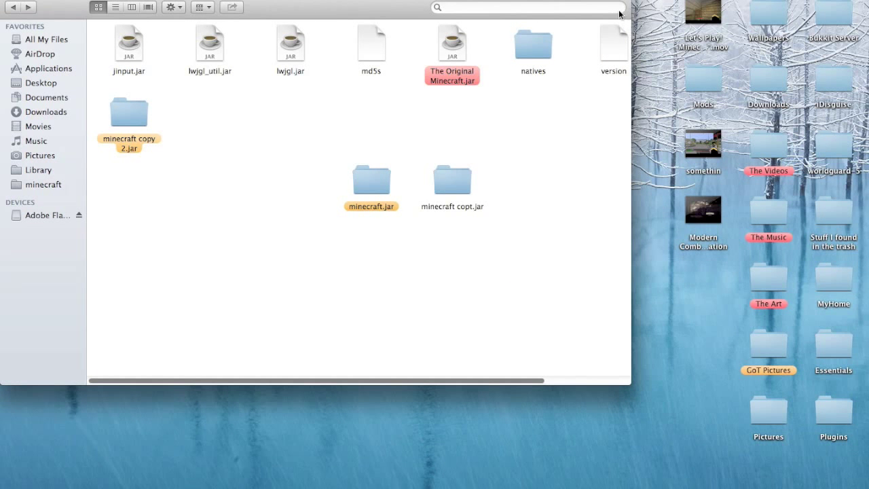
drag(622, 381, 486, 338)
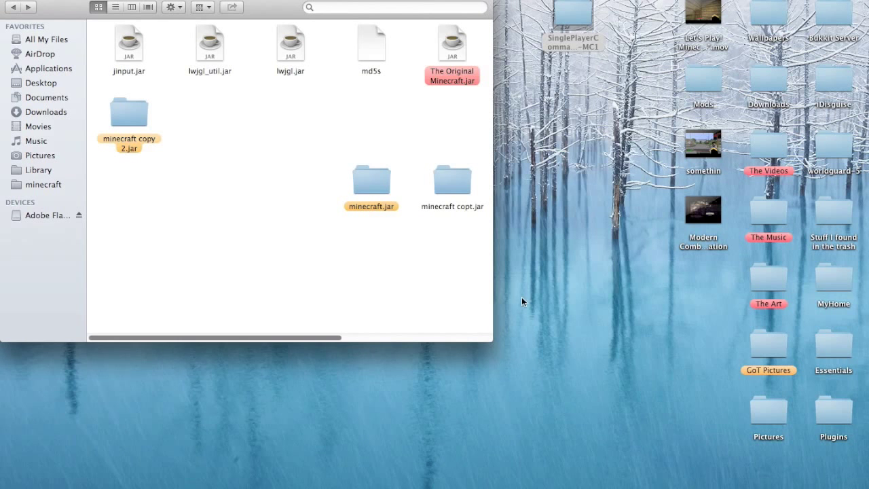
drag(571, 39, 694, 310)
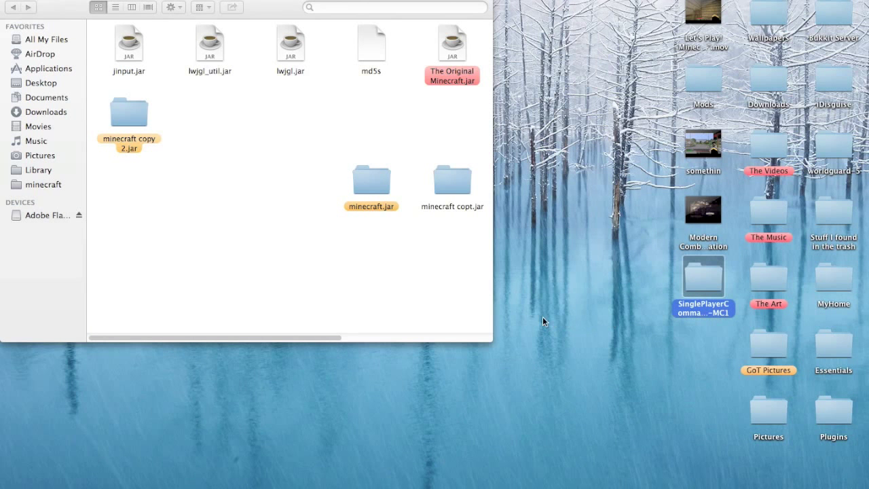
drag(490, 338, 618, 423)
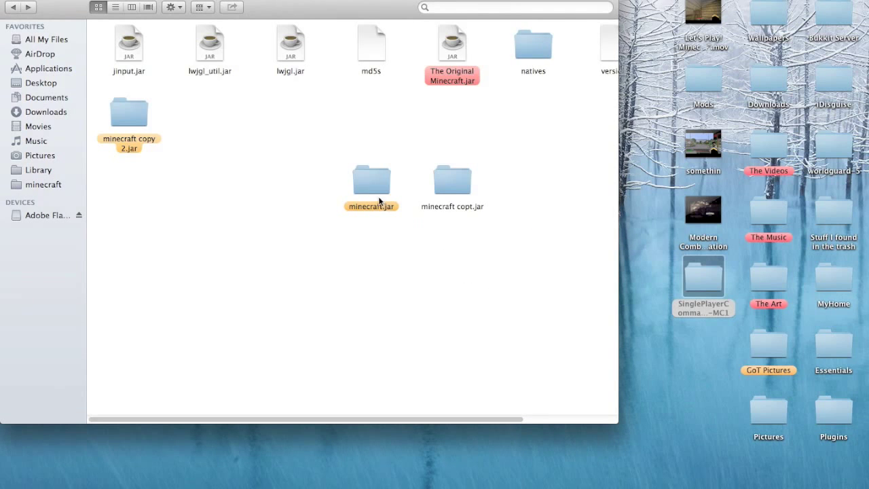
Open the minecraft.jar folder at the start of its class files and open the desktop's SinglePlayerCommands-MC1 folder in a second window
double_click(378, 180)
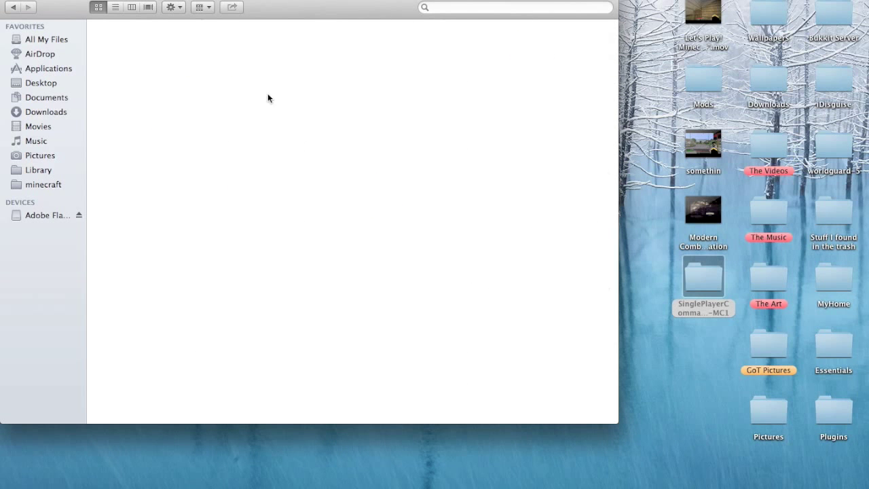
scroll(245, 88, down, 10)
scroll(225, 76, up, 15)
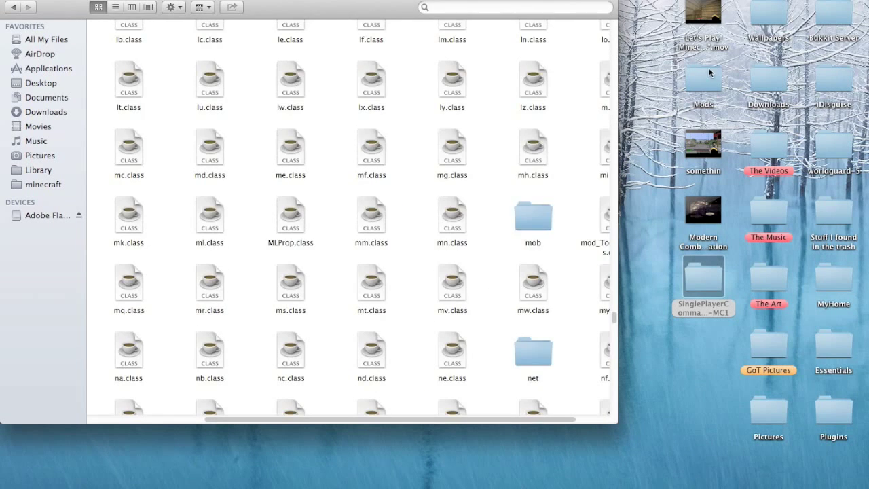
scroll(614, 28, up, 3)
scroll(614, 27, up, 15)
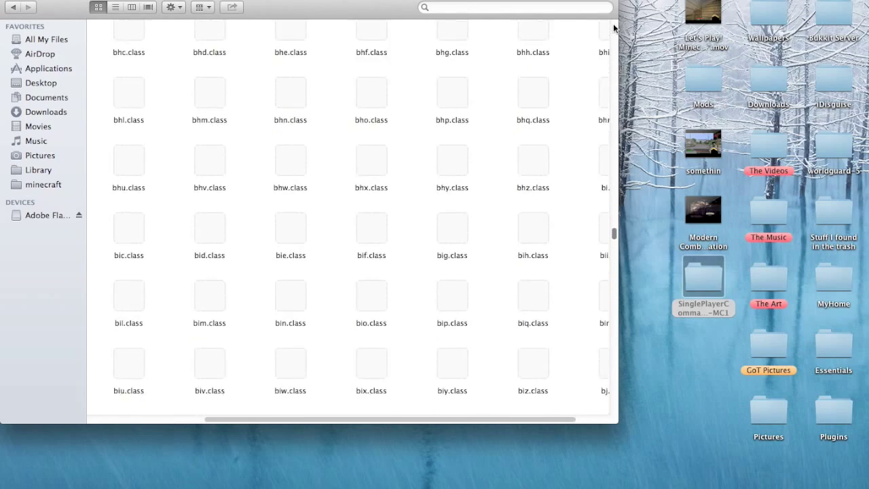
scroll(613, 27, up, 12)
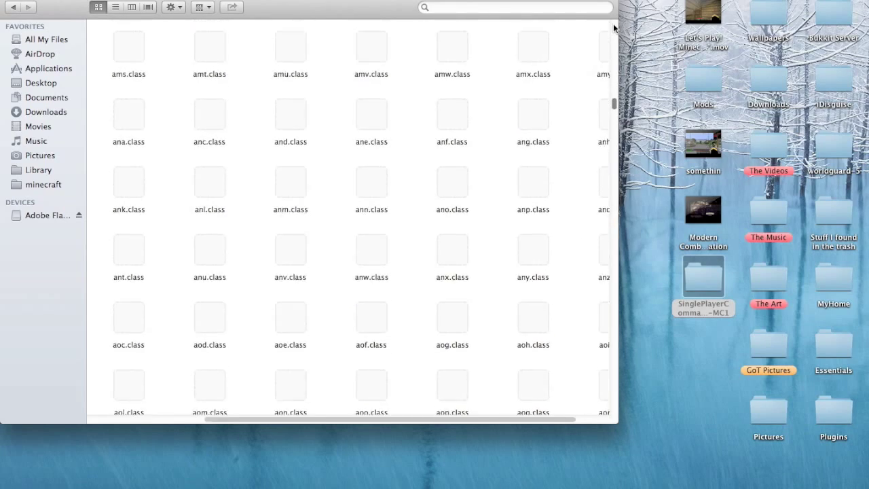
scroll(614, 28, up, 10)
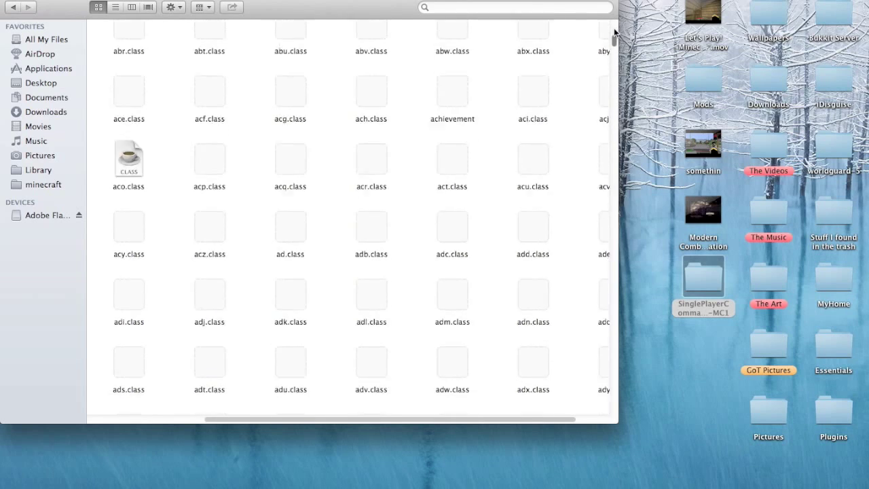
scroll(455, 55, down, 5)
scroll(565, 182, up, 6)
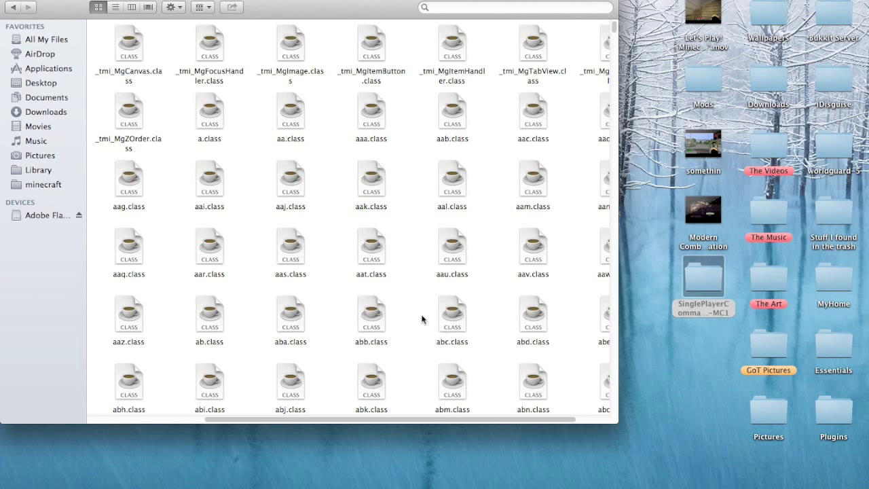
drag(610, 416, 619, 422)
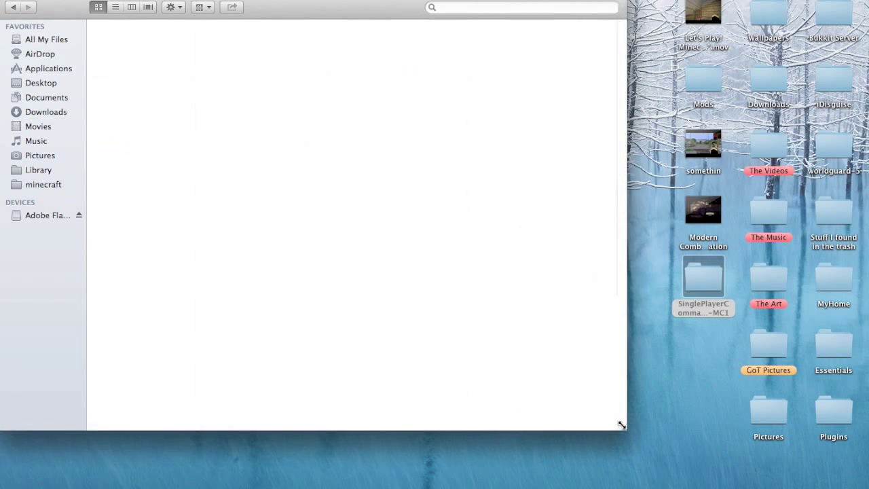
double_click(695, 269)
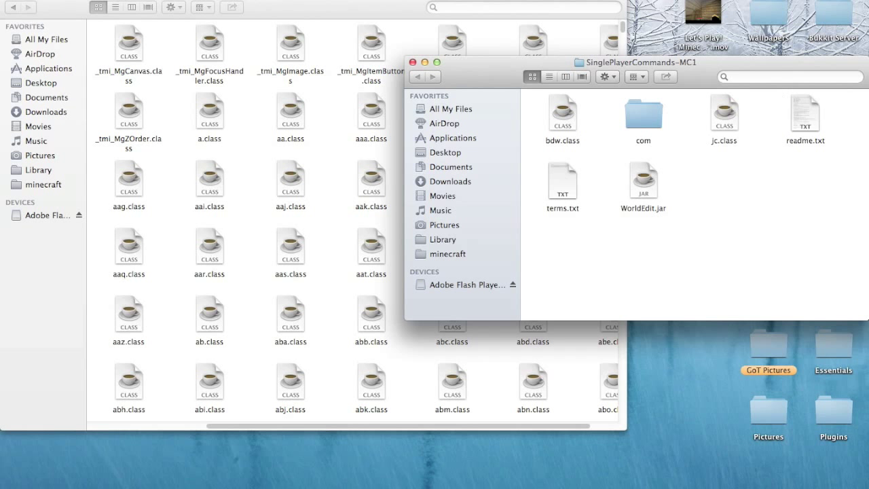
Open the mod's readme.txt, read the manual installation instructions, and close the file
double_click(818, 108)
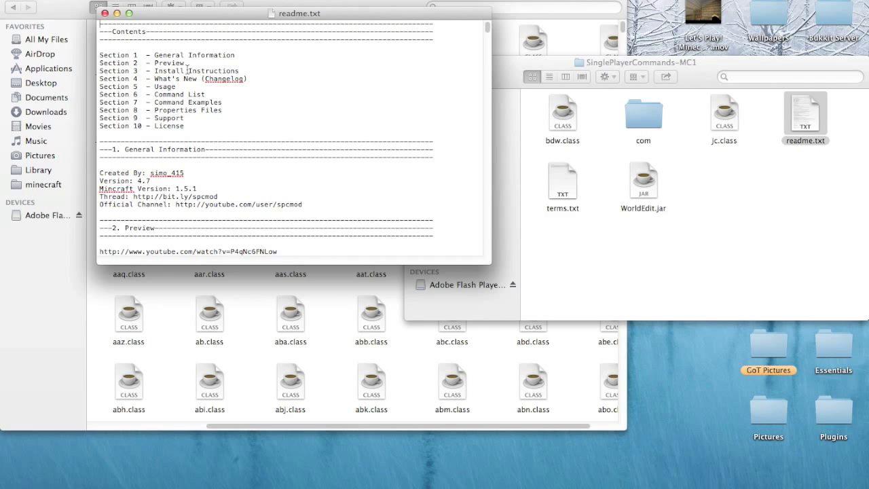
scroll(189, 82, down, 10)
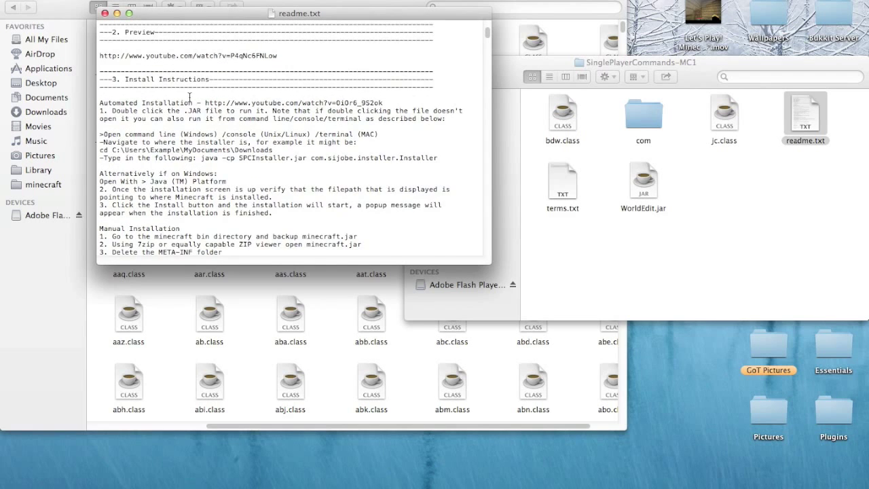
scroll(190, 96, down, 4)
scroll(190, 97, down, 1)
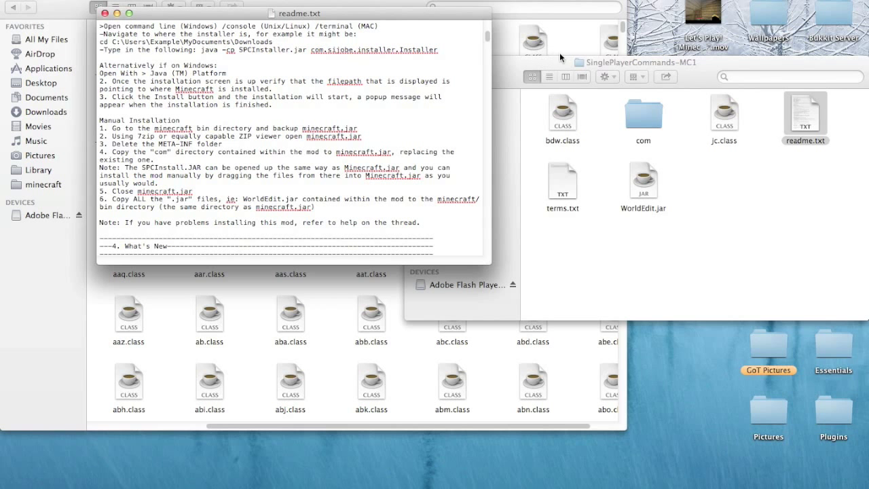
click(105, 14)
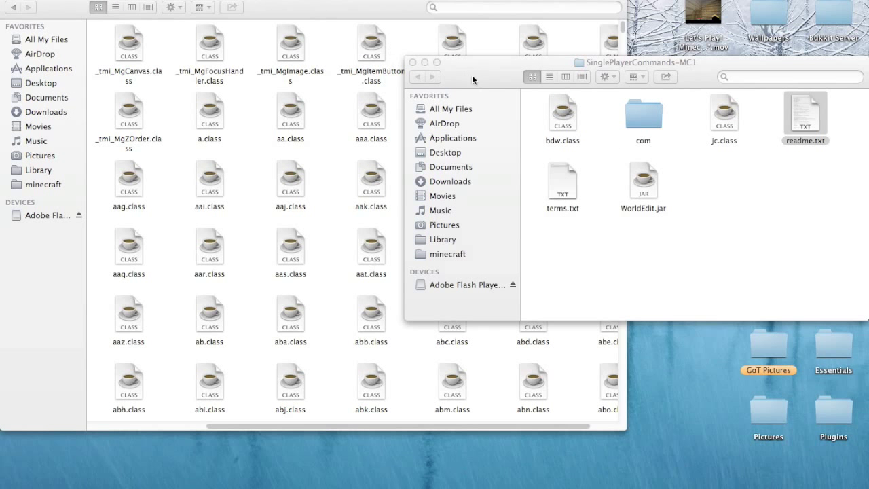
Copy the com folder from SinglePlayerCommands-MC1 into the minecraft.jar folder, replacing the existing com folder
right_click(634, 105)
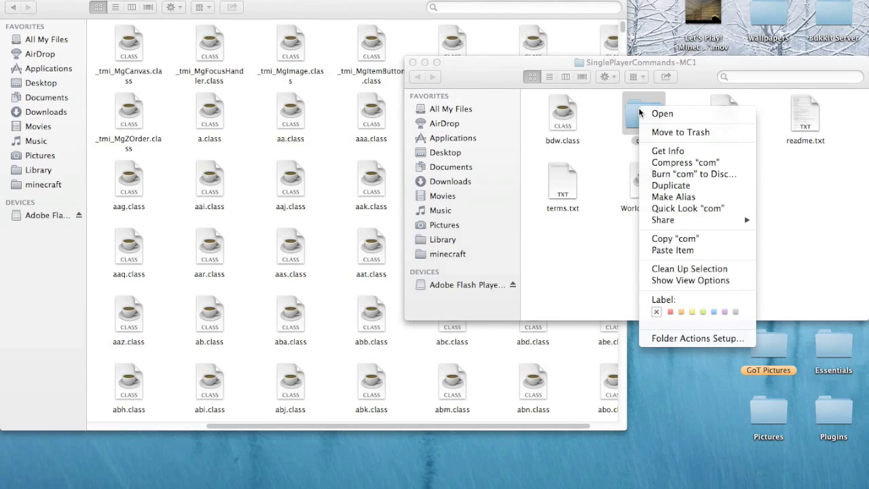
click(700, 240)
right_click(343, 172)
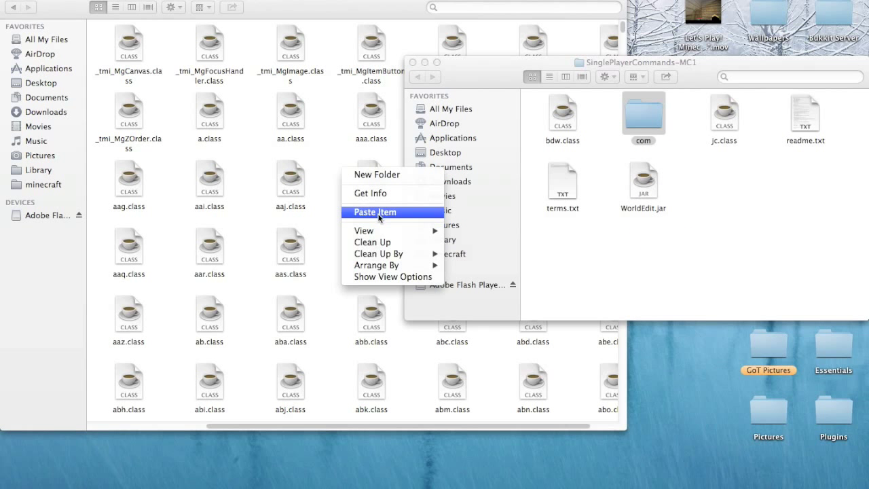
click(373, 158)
click(335, 153)
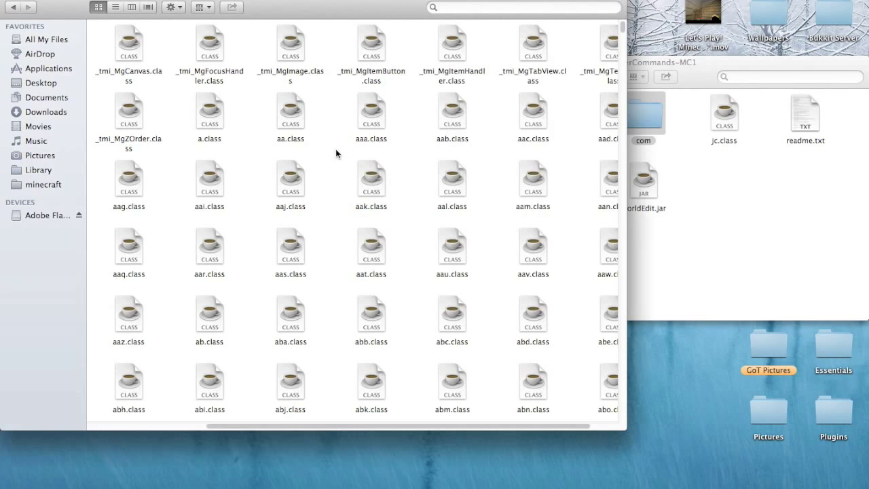
right_click(335, 154)
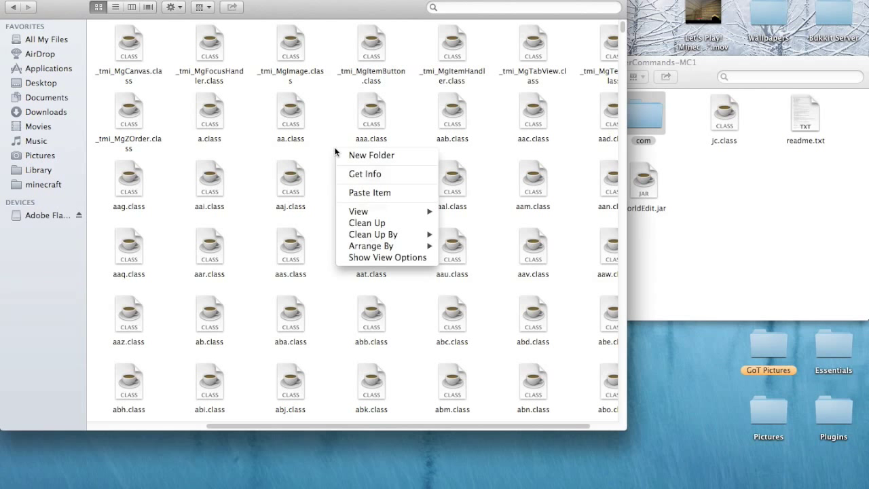
click(369, 196)
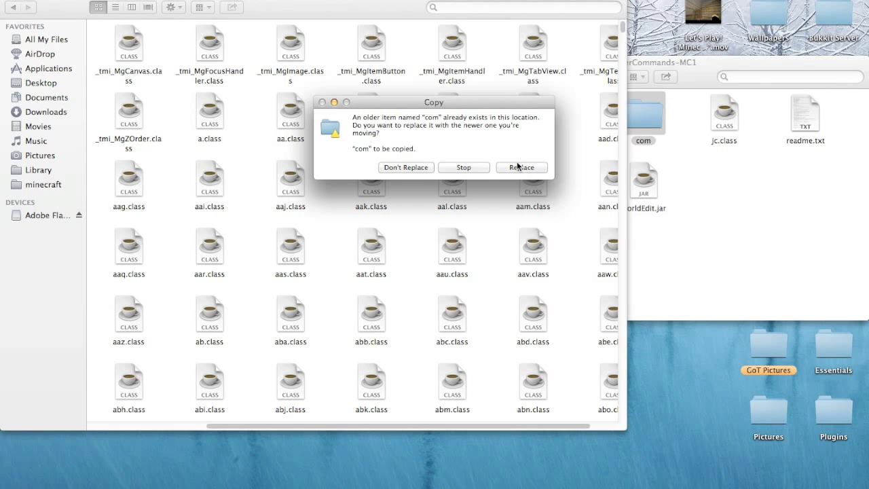
click(519, 167)
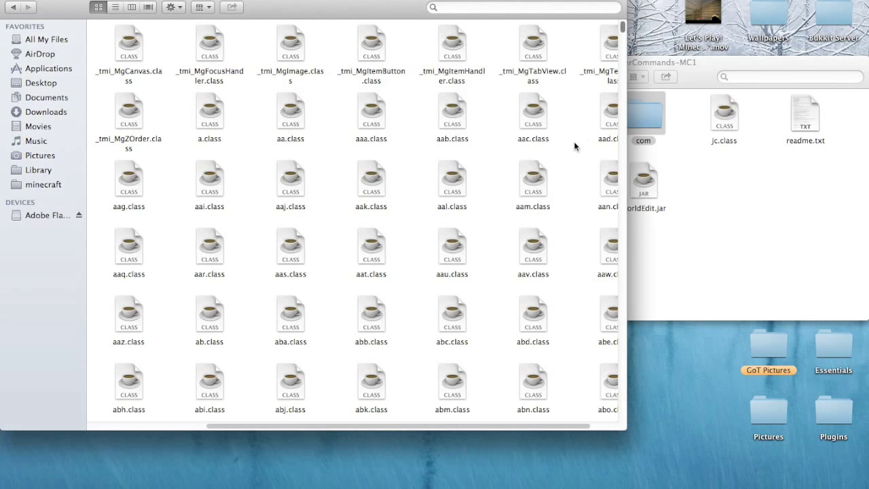
Go back to the bin folder and move WorldEdit.jar, bdw.class and jc.class into it from SinglePlayerCommands-MC1
click(702, 166)
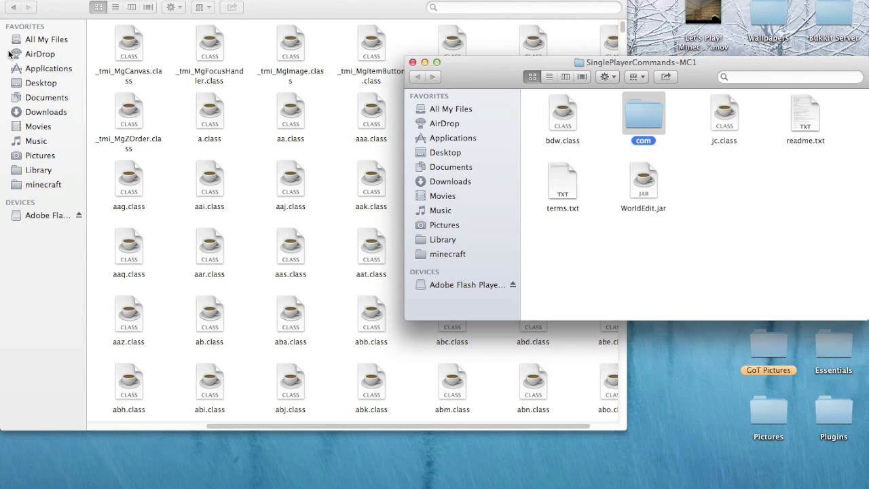
click(13, 8)
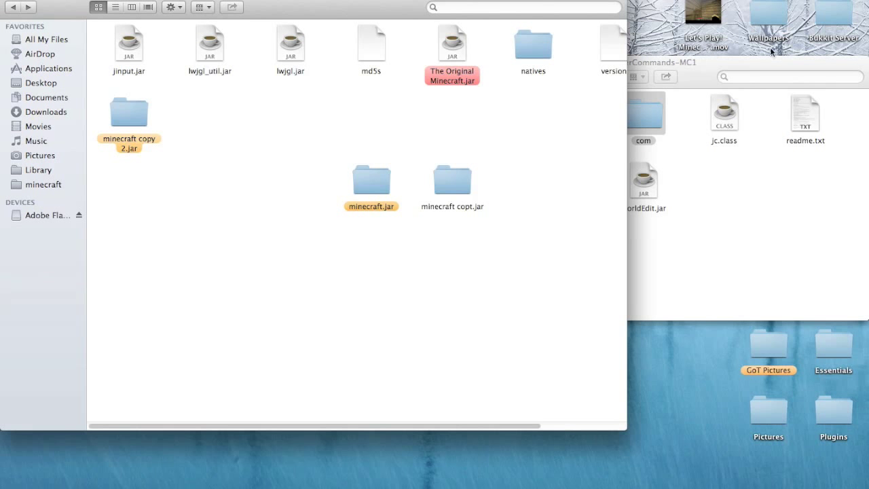
click(736, 171)
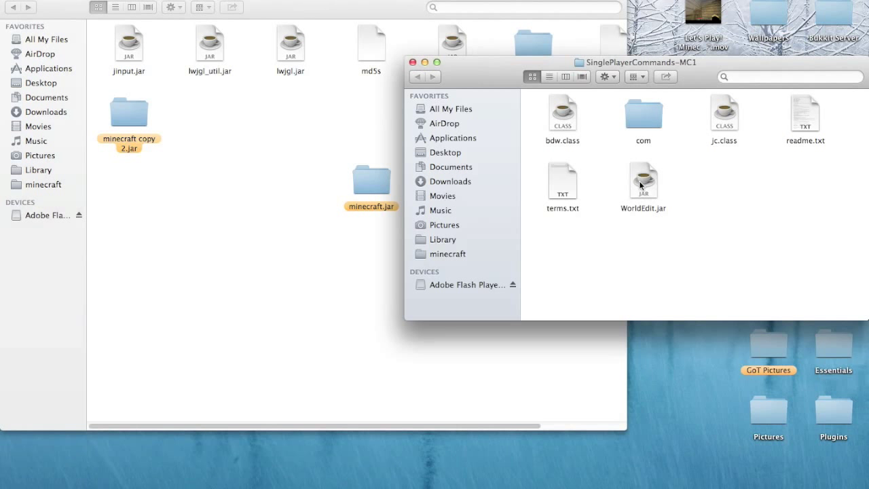
drag(644, 181, 206, 116)
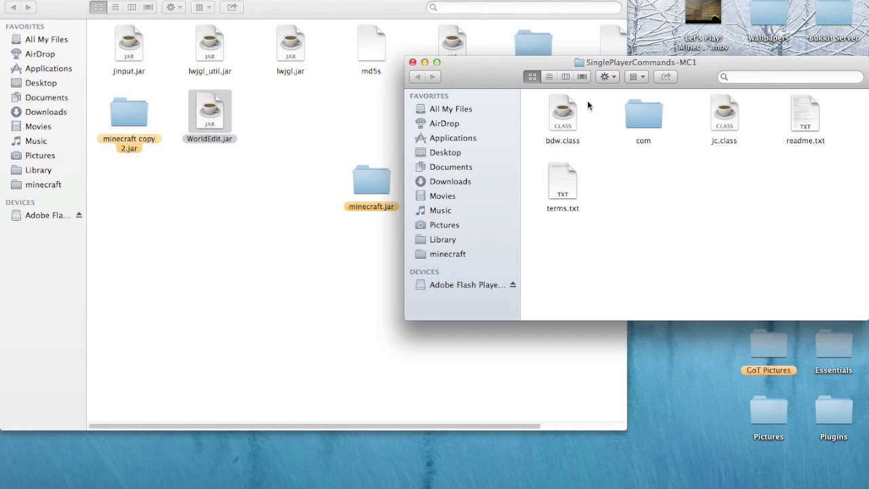
drag(573, 107, 301, 113)
drag(721, 112, 356, 120)
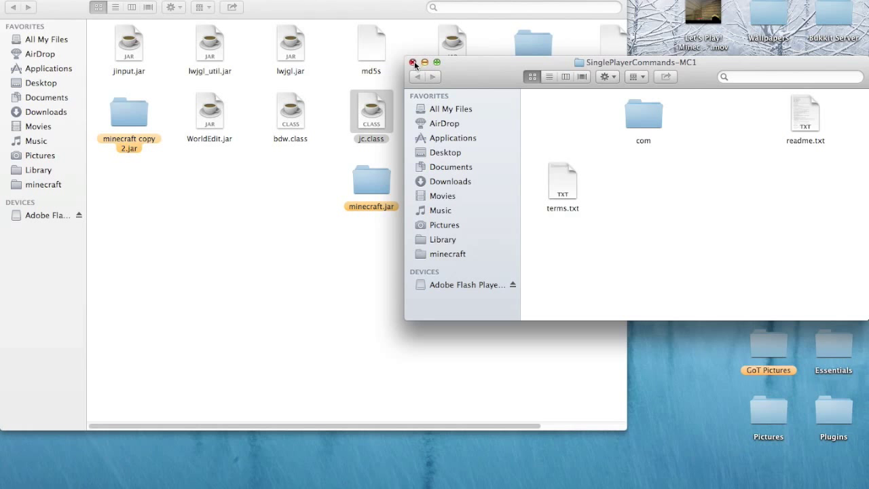
Close the SinglePlayerCommands-MC1 window, keeping the bin folder window open
click(352, 271)
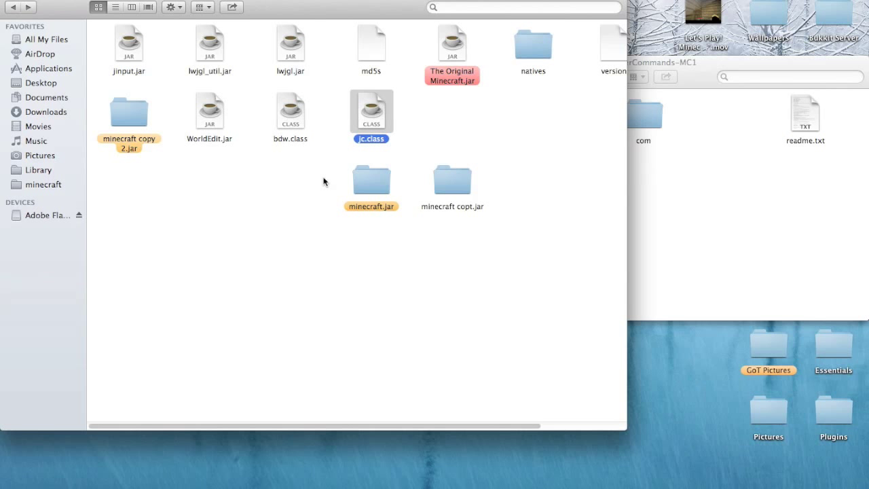
click(719, 426)
click(721, 166)
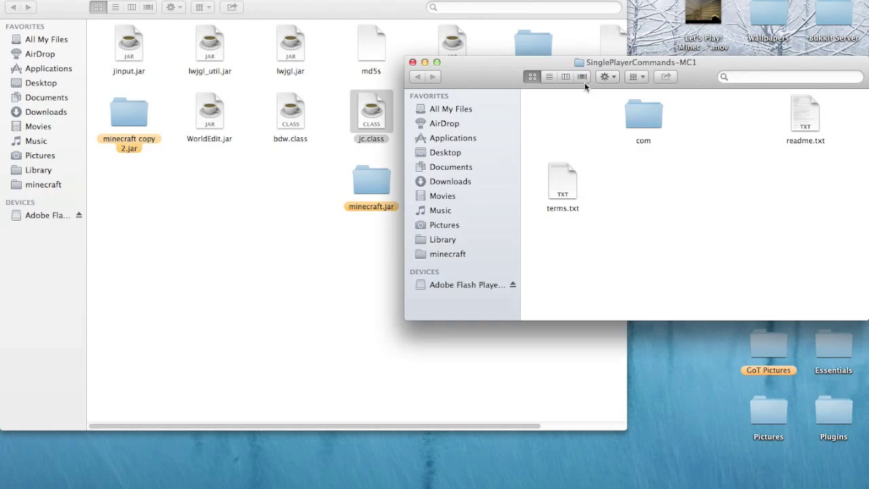
click(414, 63)
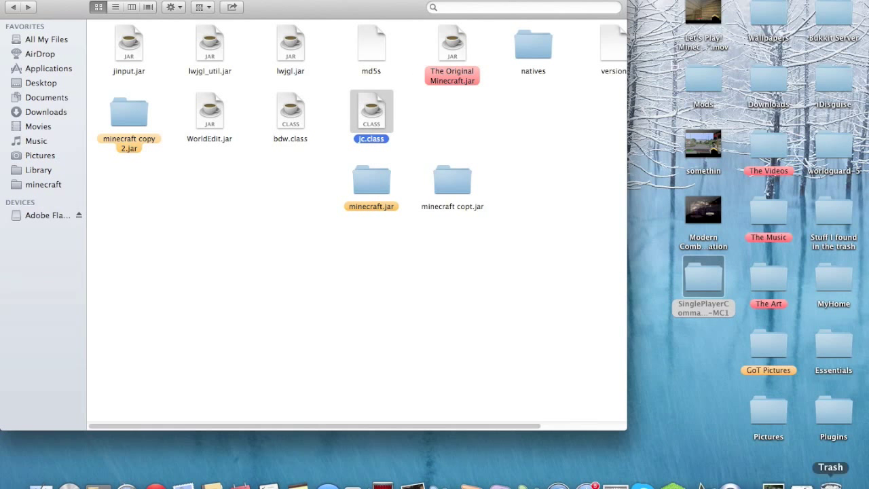
click(371, 182)
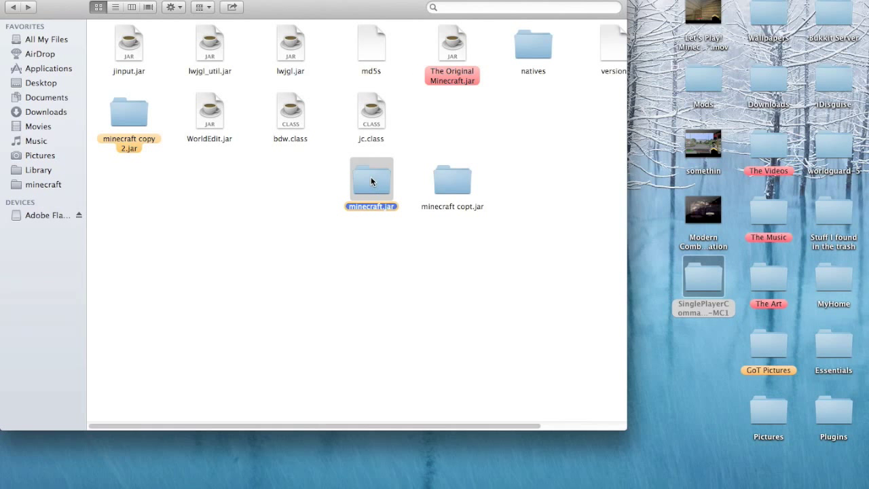
right_click(586, 358)
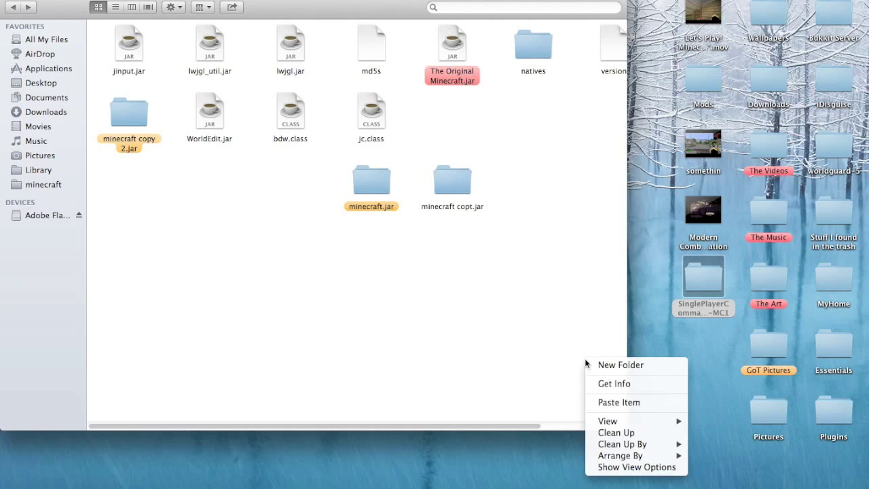
click(529, 332)
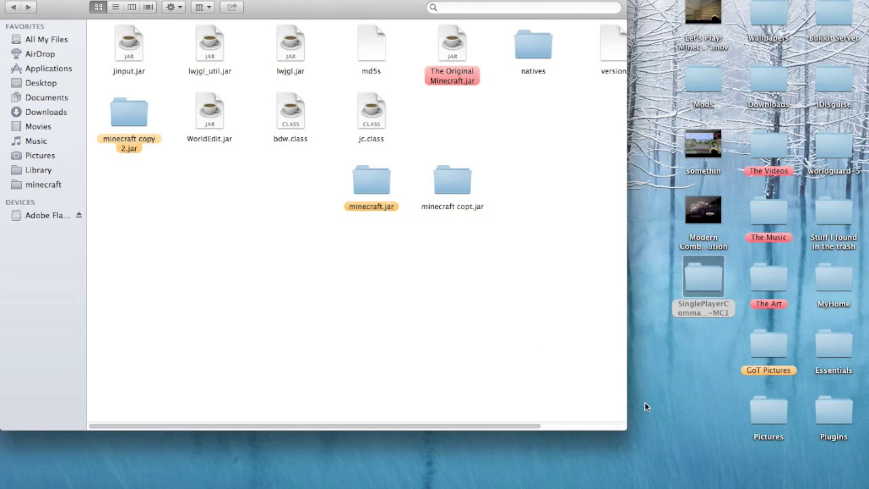
Try to start Minecraft with the saved login, and close the game window again
mouse_move(774, 488)
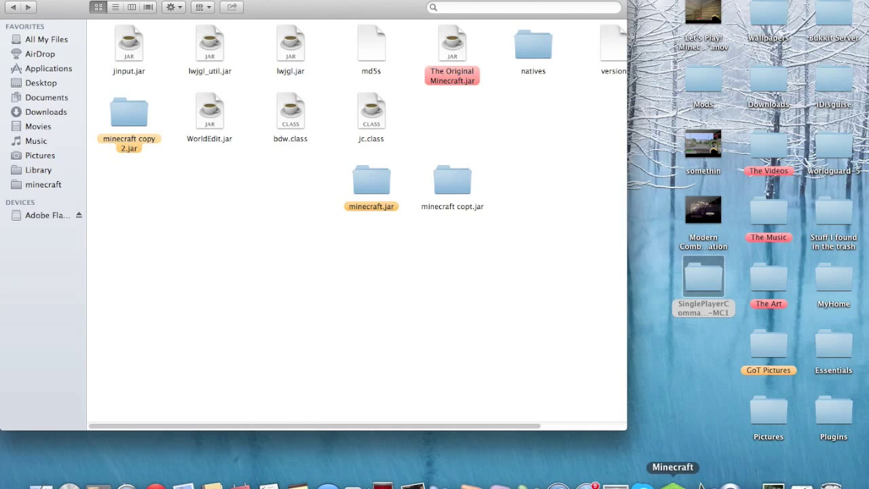
click(673, 483)
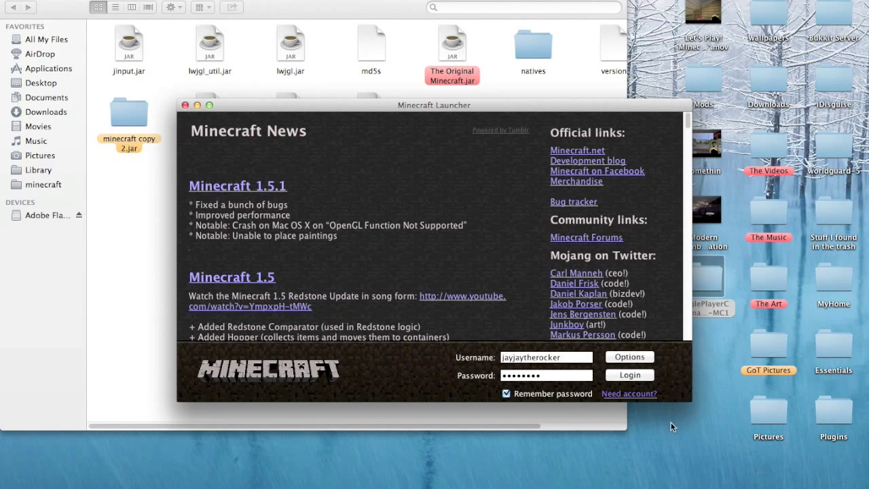
click(625, 376)
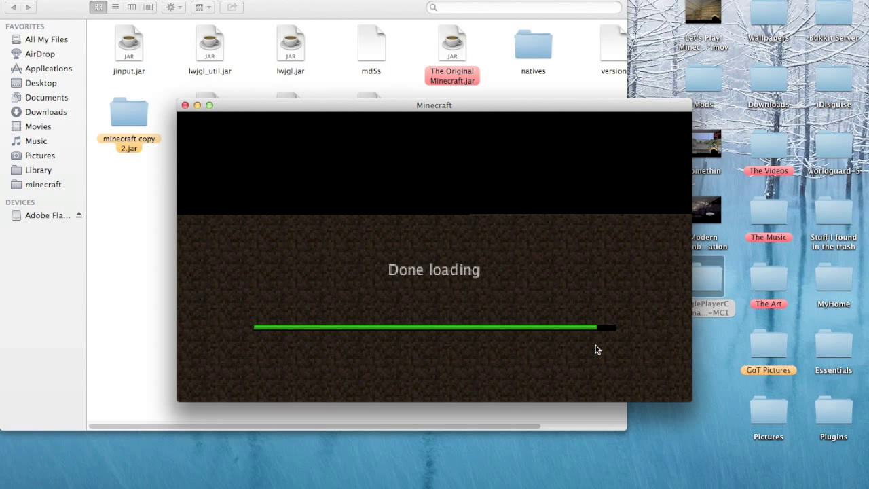
click(185, 106)
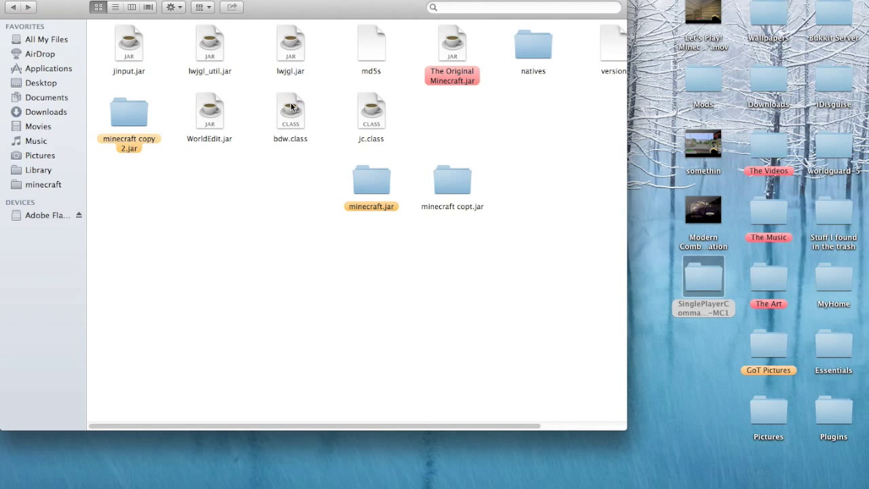
Move bdw.class and jc.class together from the bin folder into the minecraft.jar folder
mouse_move(297, 112)
mouse_down()
mouse_move(355, 132)
mouse_move(306, 112)
mouse_up()
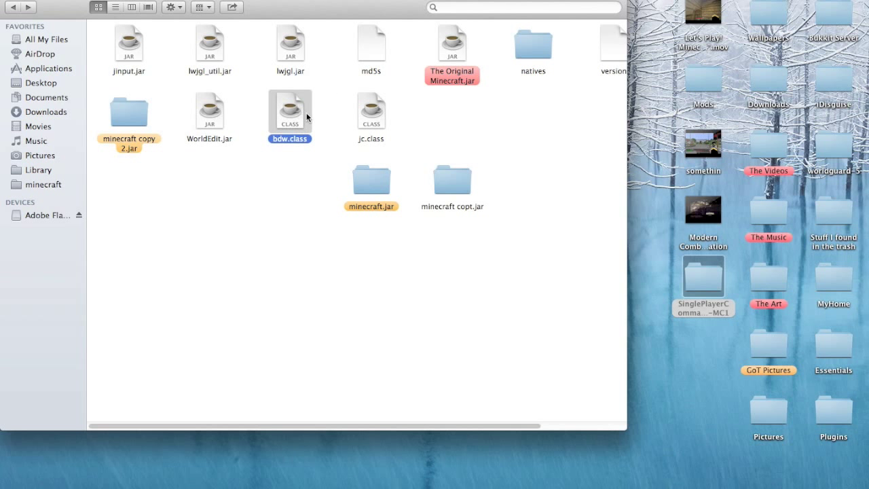
right_click(301, 119)
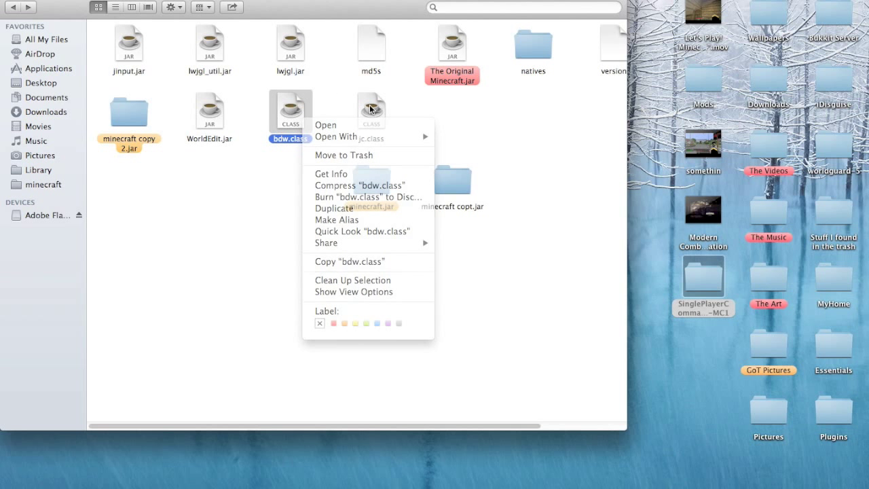
click(286, 112)
click(353, 111)
click(292, 112)
super+click(375, 112)
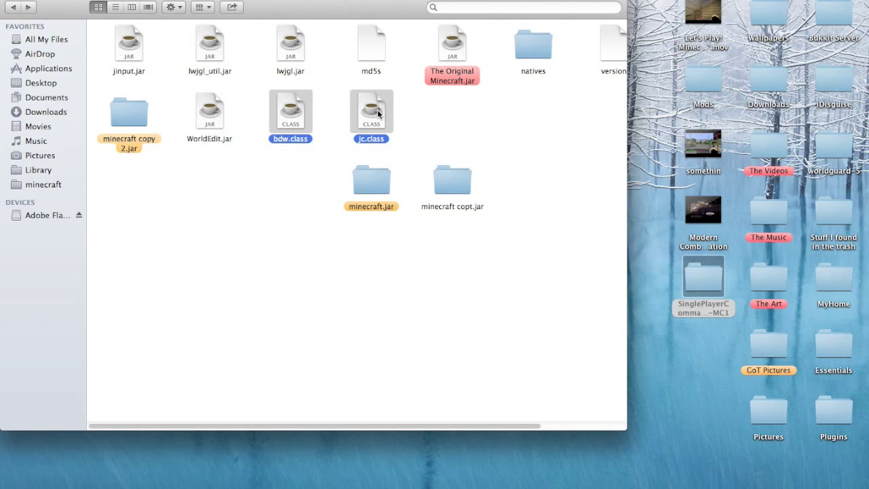
drag(377, 112, 377, 182)
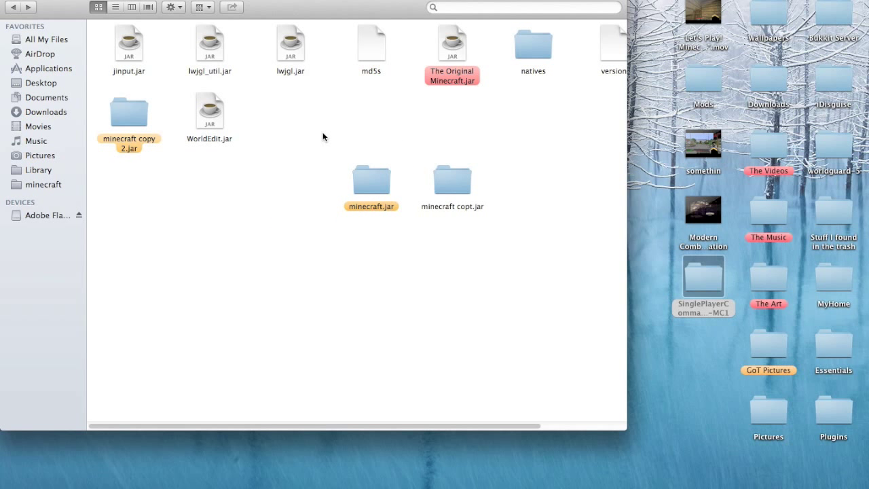
Start Minecraft with the saved login and open the single-player world "Youtube World"
mouse_move(806, 485)
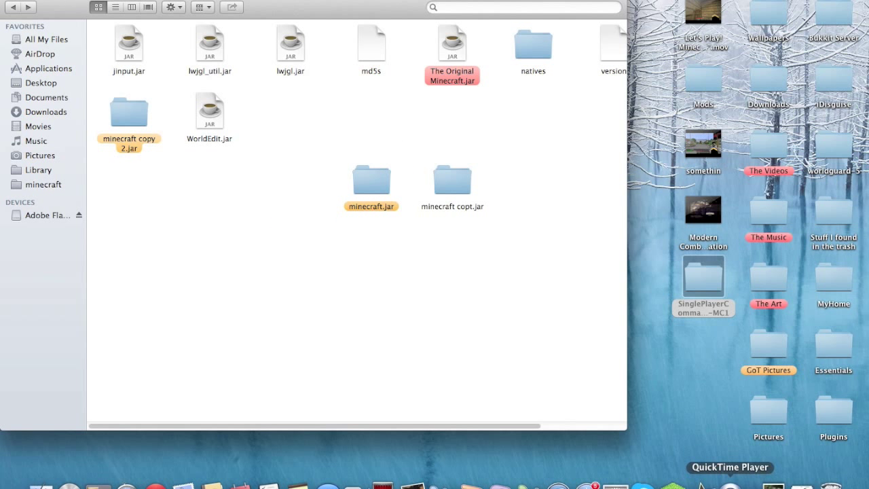
click(669, 484)
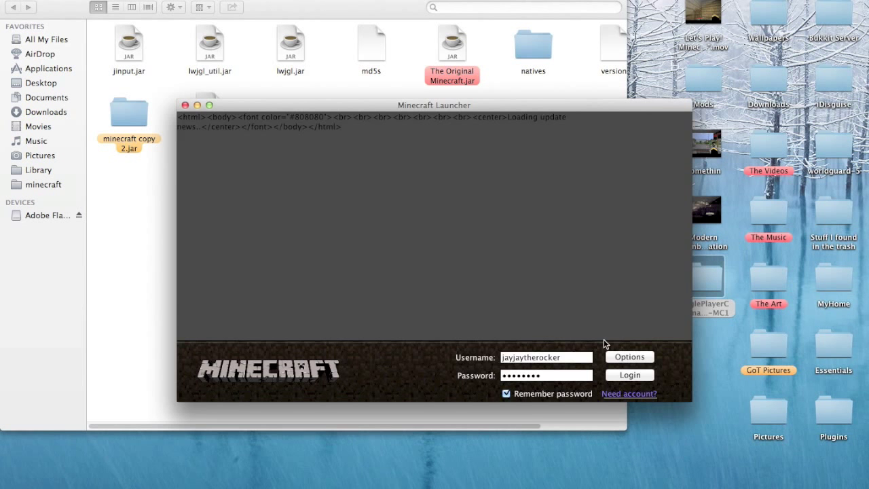
click(639, 376)
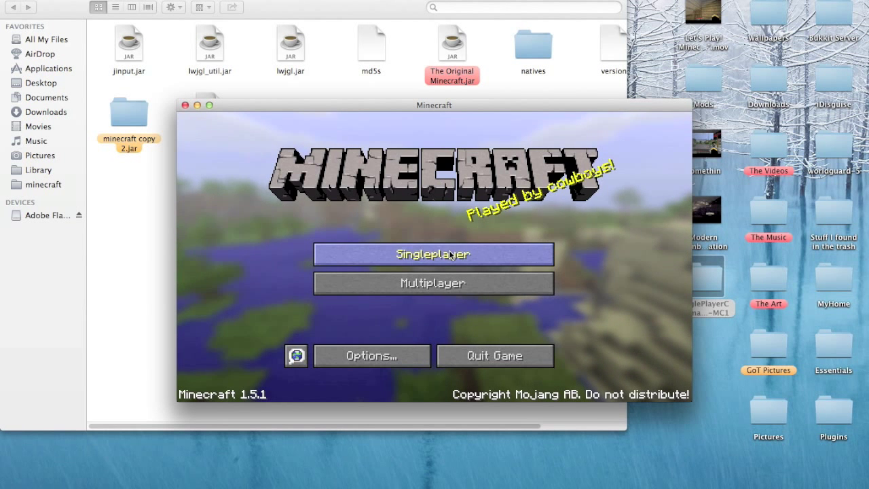
click(451, 254)
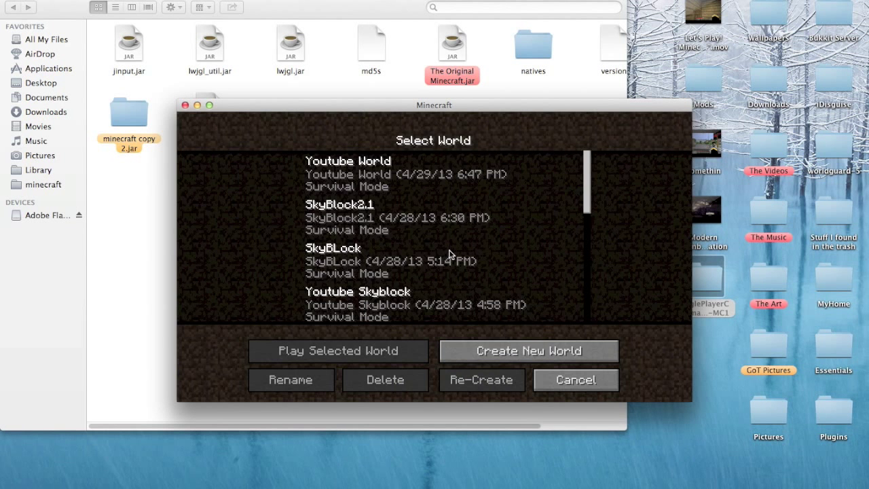
double_click(371, 182)
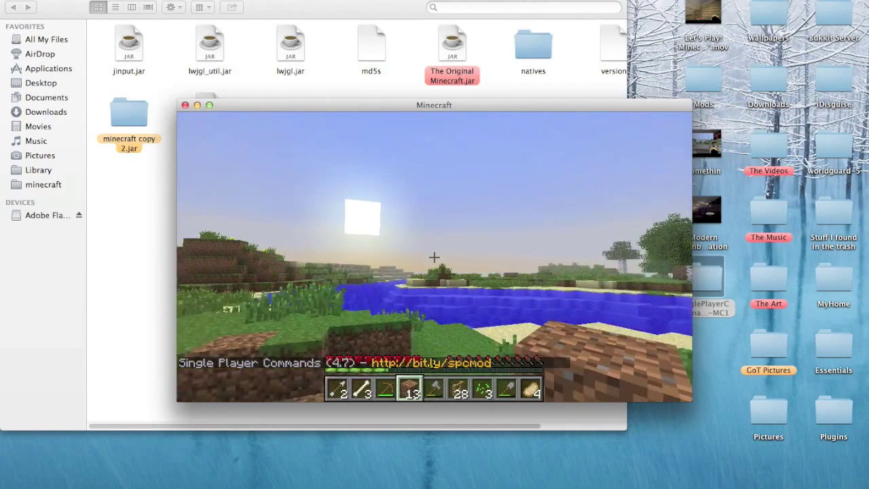
List the available WorldEdit commands in the game chat with //help
key(slash)
text(/he)
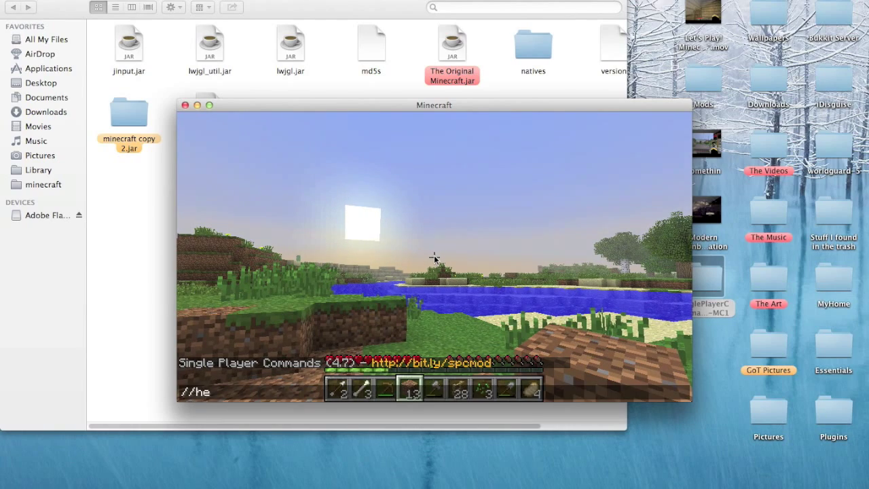
text(lp)
key(Return)
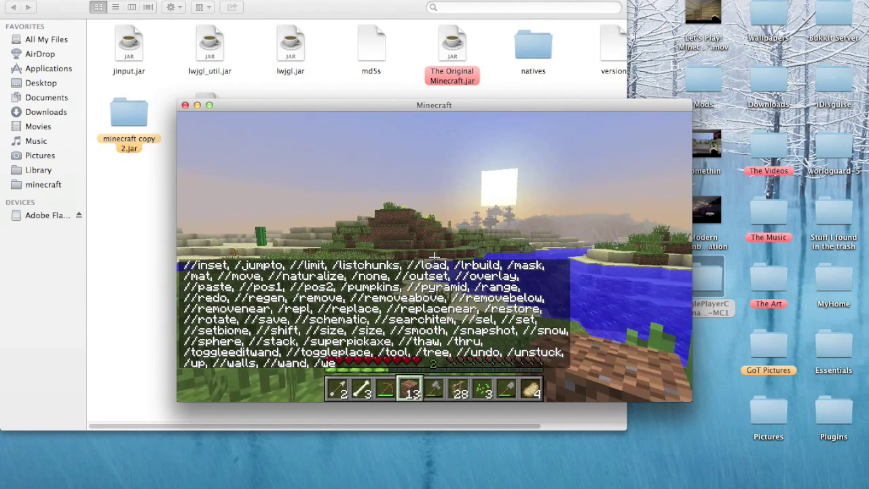
Try to teleport to the spot in view with the chat command /jumpto
text(/jumpto)
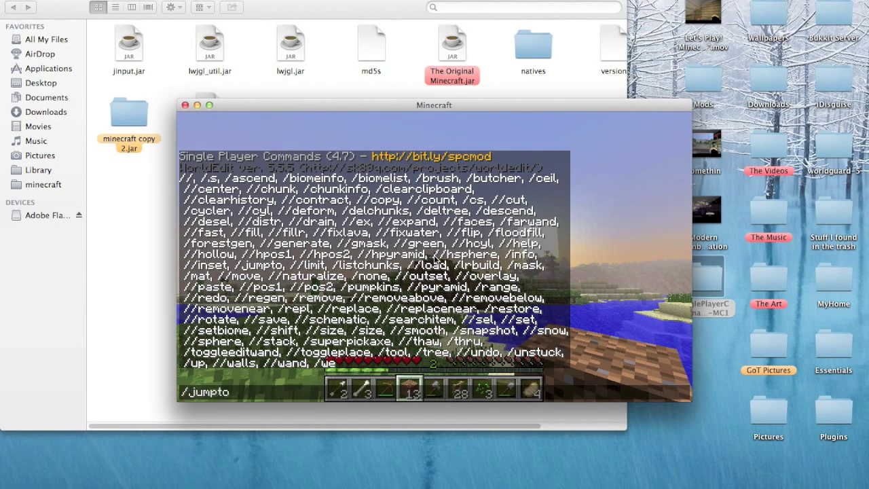
key(Return)
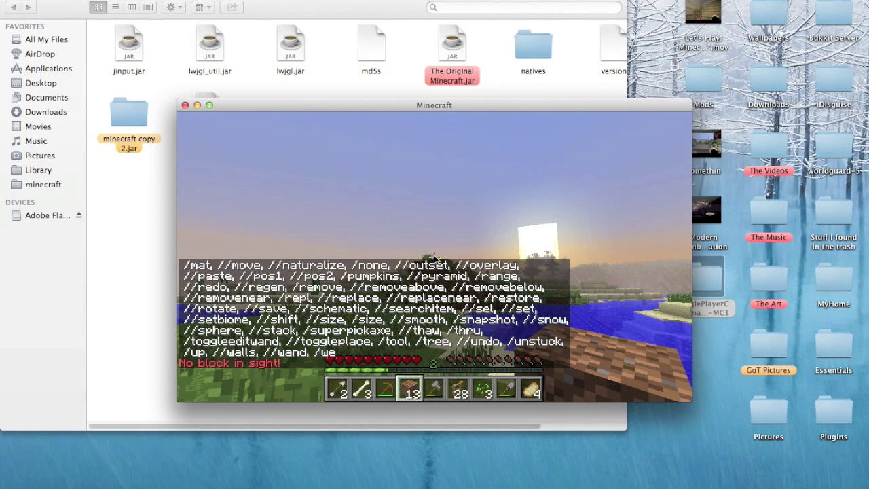
text(//)
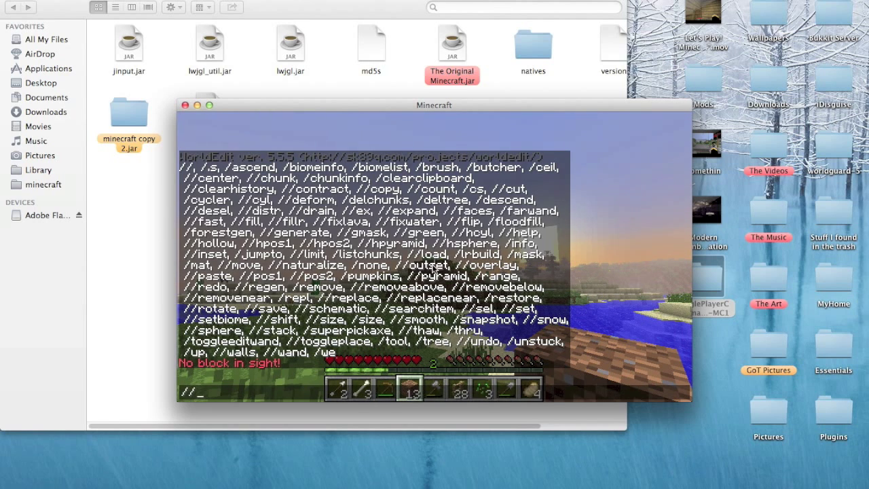
key(Escape)
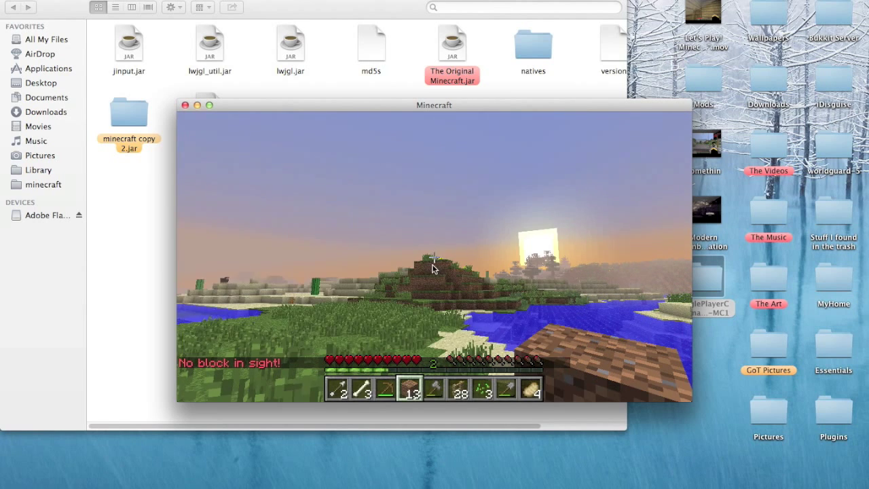
Teleport to another block in view with /jumpto and walk toward the house with the dark roof
text(/jumpto)
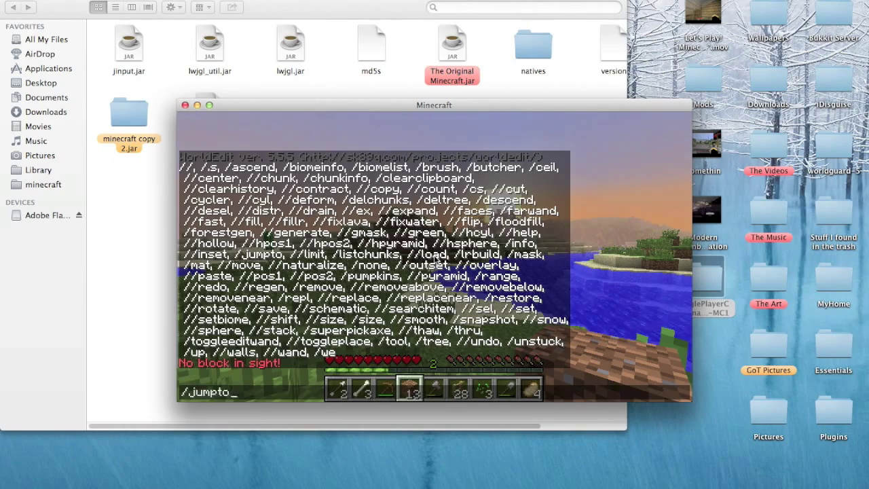
key(Return)
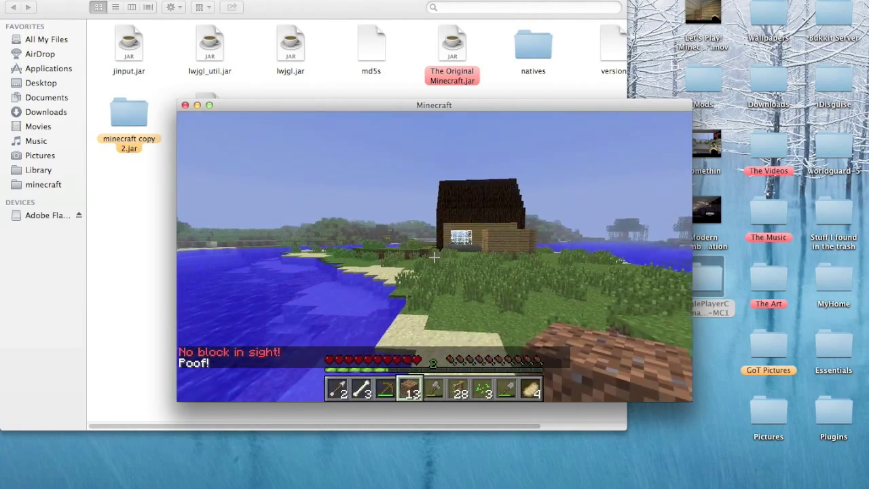
key(w)
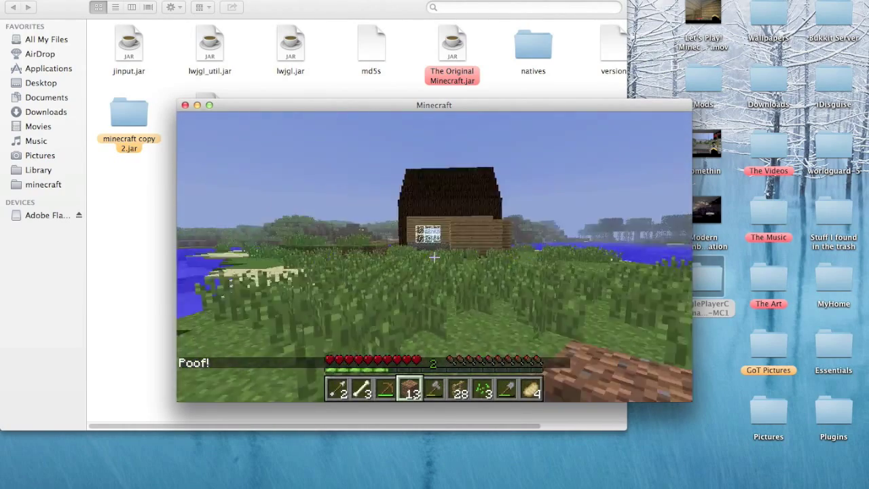
Bind the jumpto command to the j key with the chat command /bind j jumpto
text(/bind j)
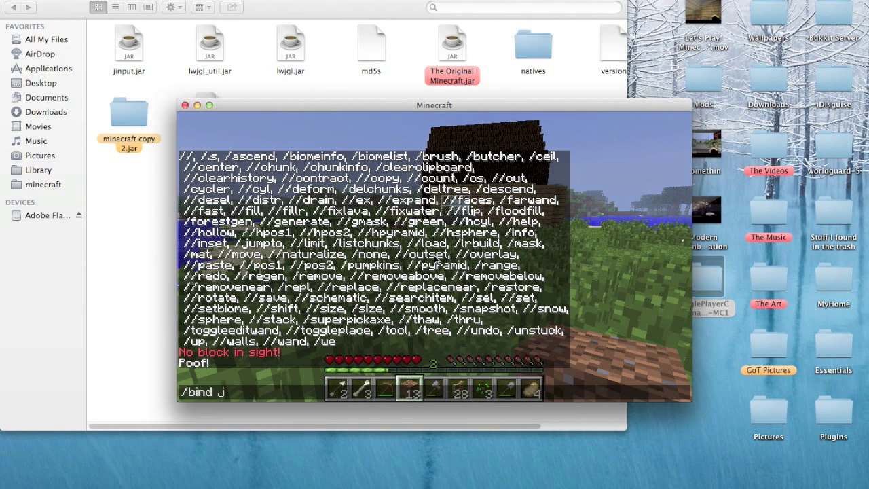
text( jumpto)
key(Return)
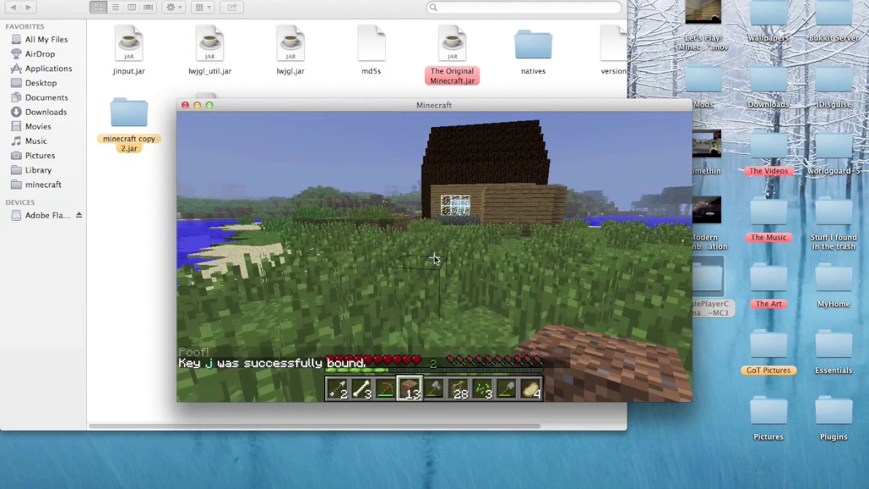
Teleport several times with the new j binding, up to the house, and step down to the fence beside it
key(j)
key(j)
key(j)
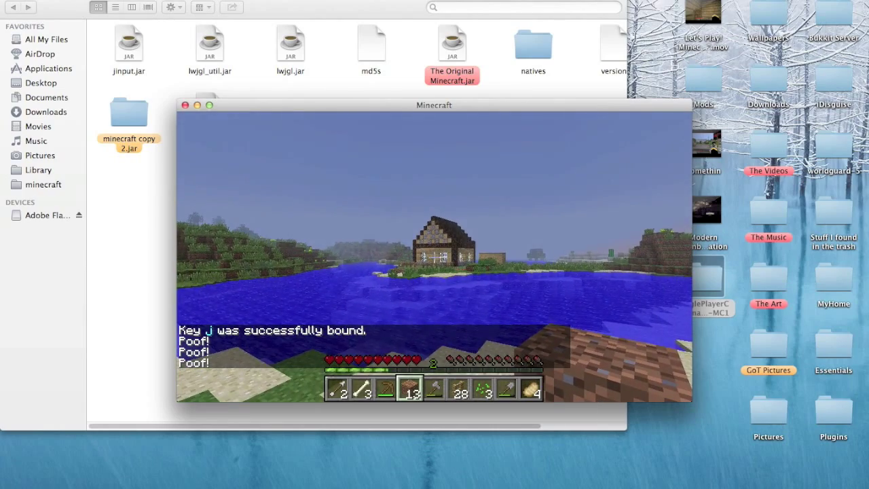
key(j)
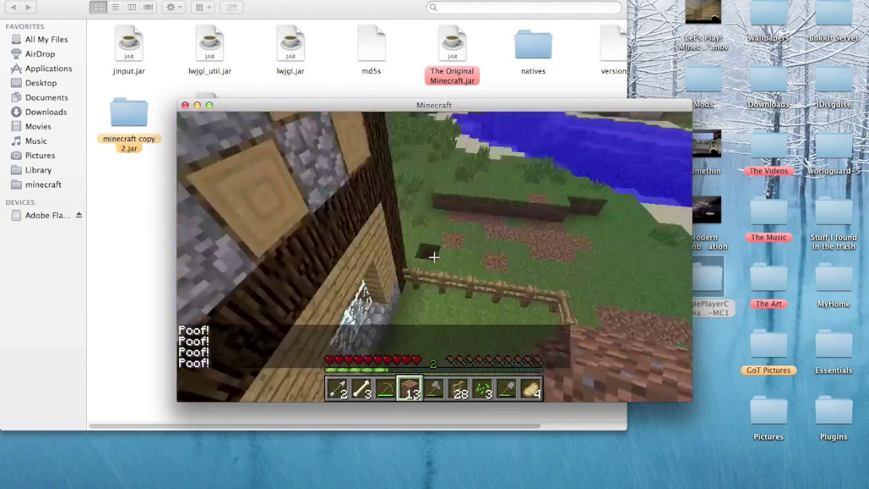
key(s)
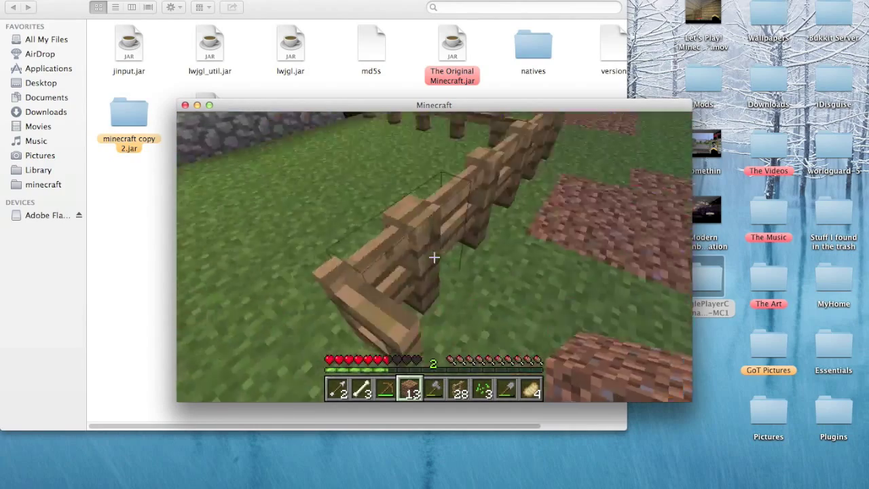
Open the inventory to look at the TooManyItems item list, and close it again
key(e)
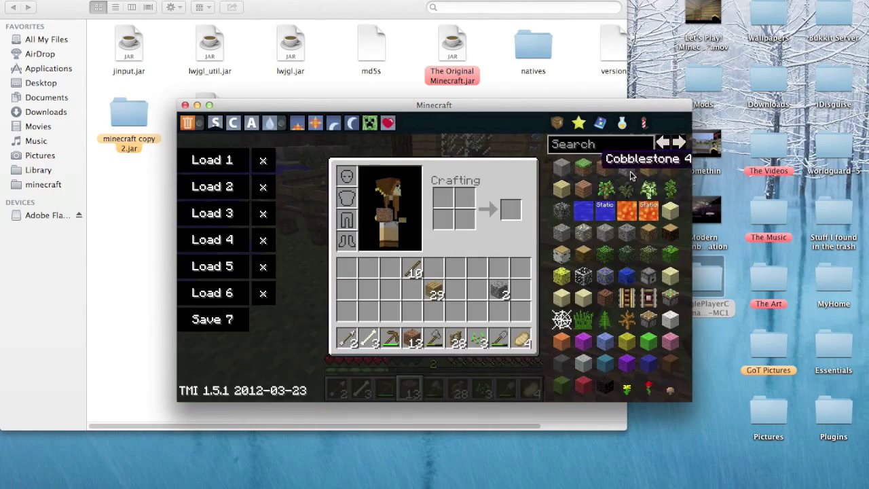
key(o)
key(e)
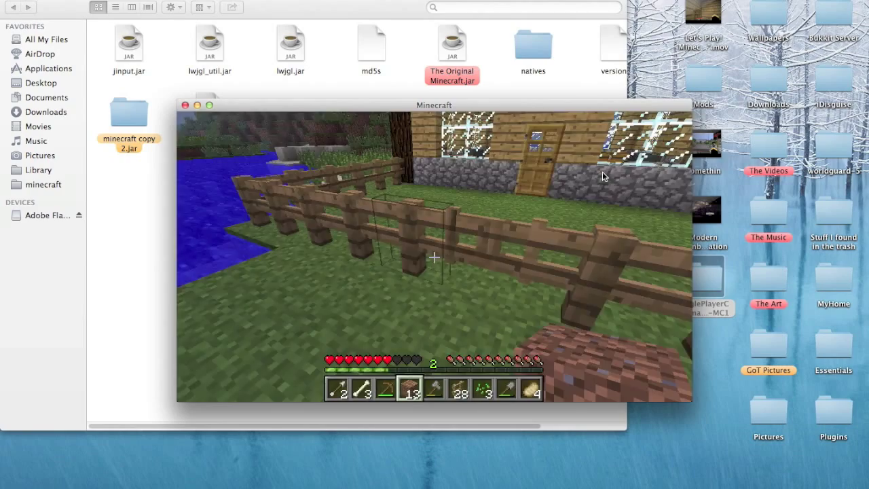
Open the inventory, toggle the TooManyItems overlay twice, and close the inventory
key(e)
key(o)
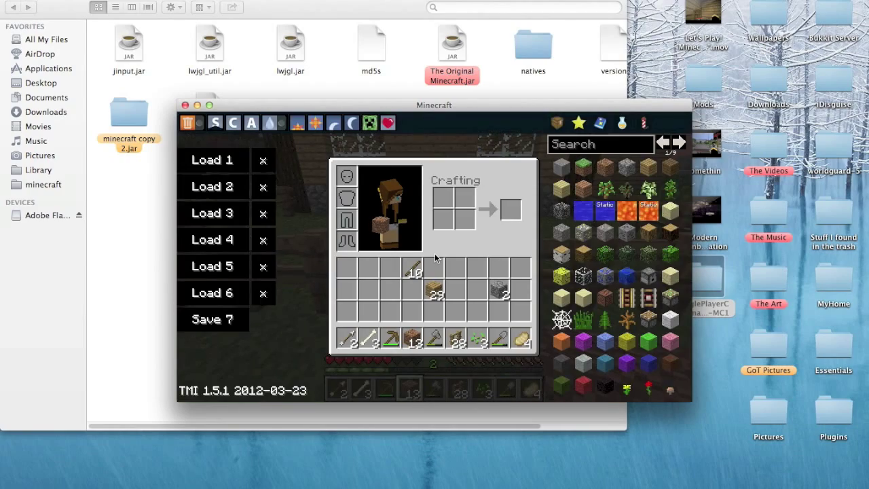
key(o)
key(e)
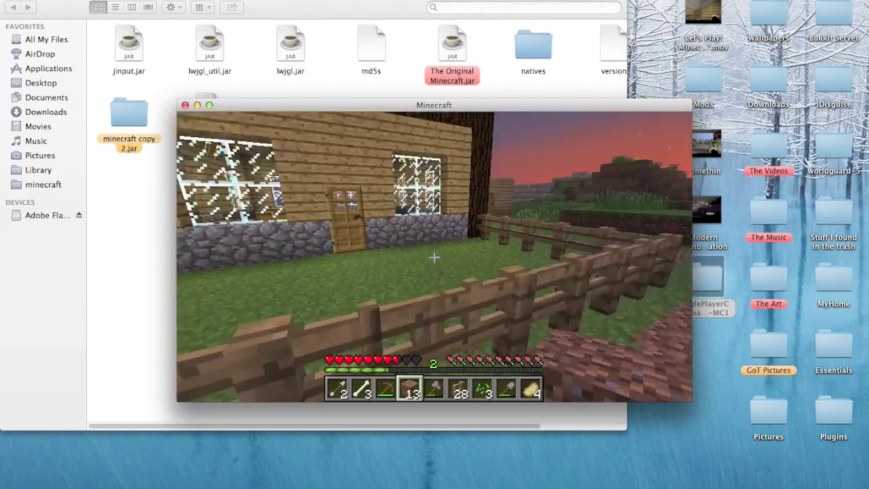
Enter the fenced yard through its gate and walk through the wooden door into the house up to the bed area
right_click(434, 257)
click(435, 257)
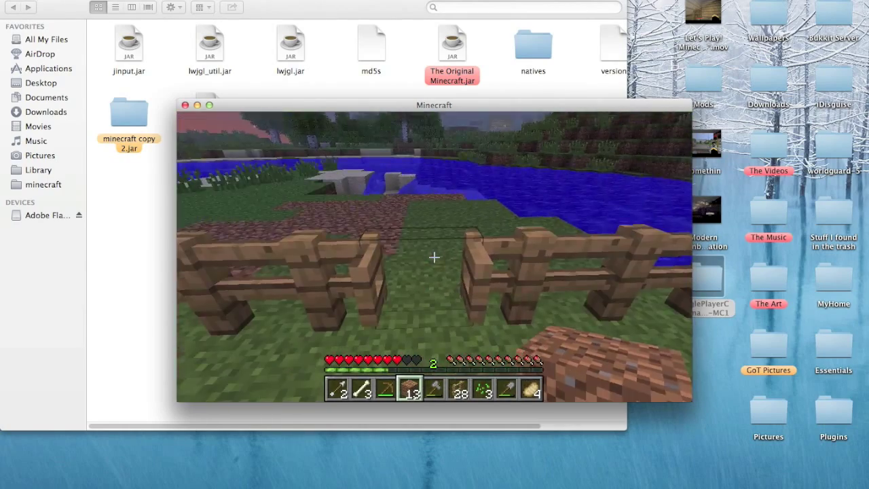
key(w)
key(w)
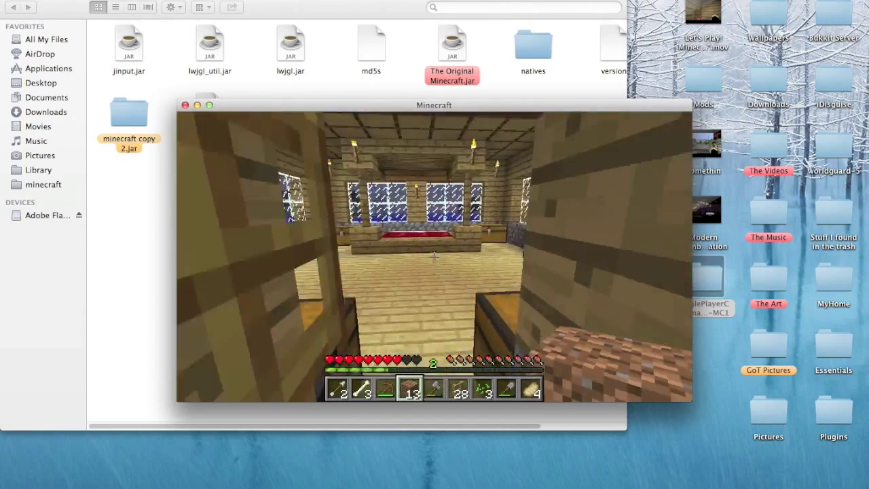
key(w)
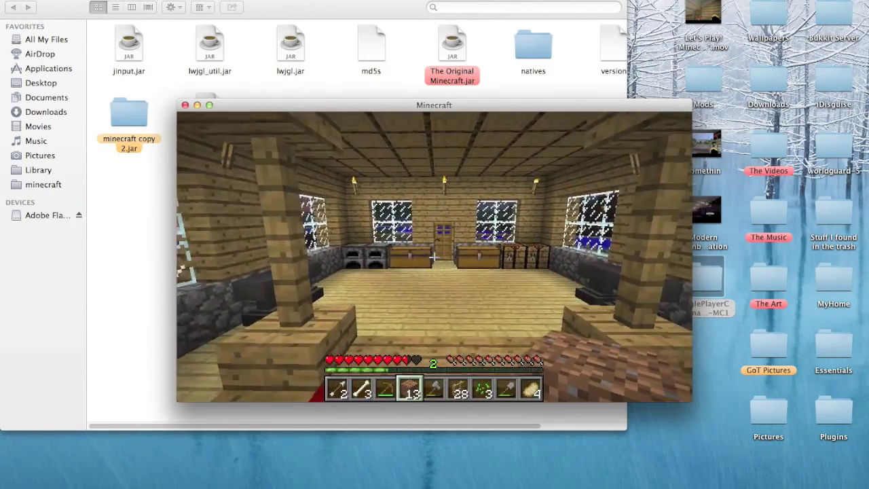
Leave the world for the title screen and quit Minecraft
key(Escape)
click(480, 316)
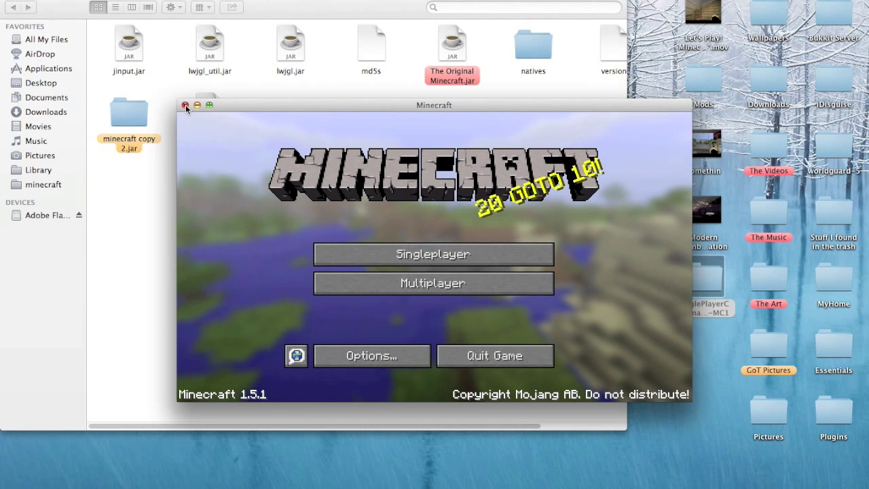
click(532, 358)
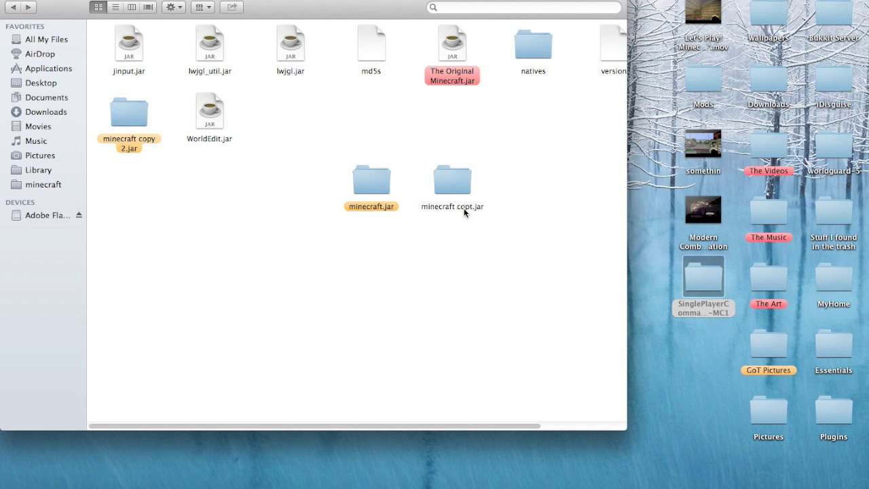
right_click(380, 199)
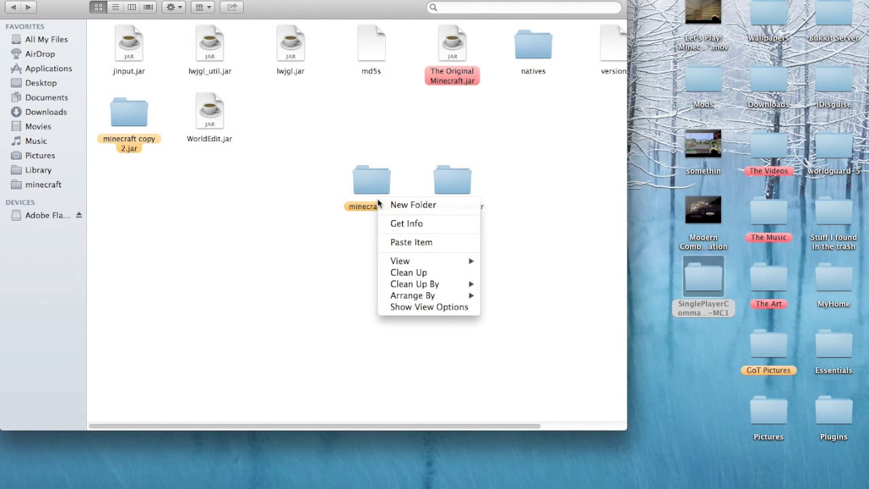
click(370, 199)
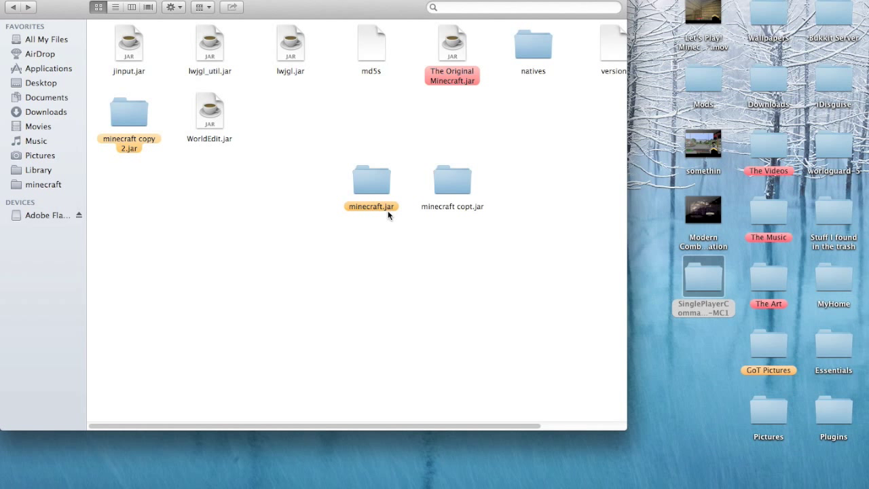